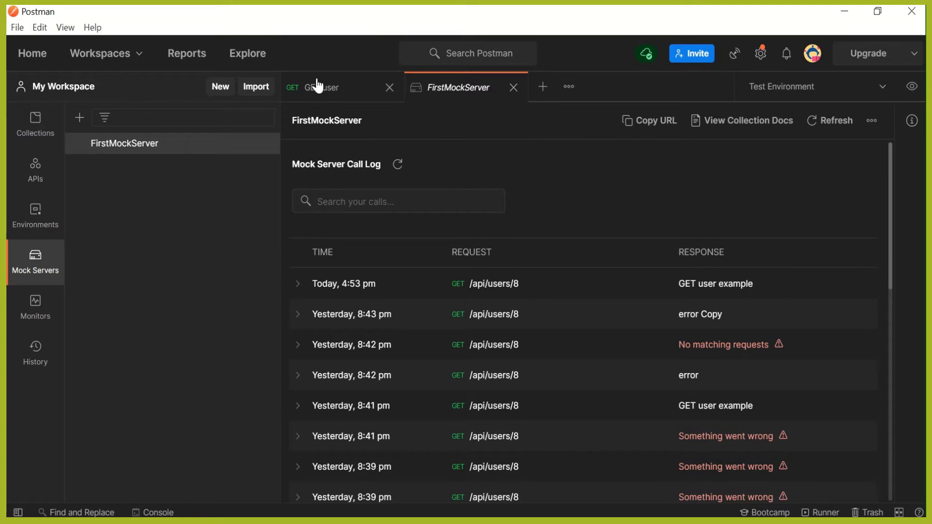
# Close the FirstMockServer and GET user tabs and show the workspace's collections.
pyautogui.click(319, 88)
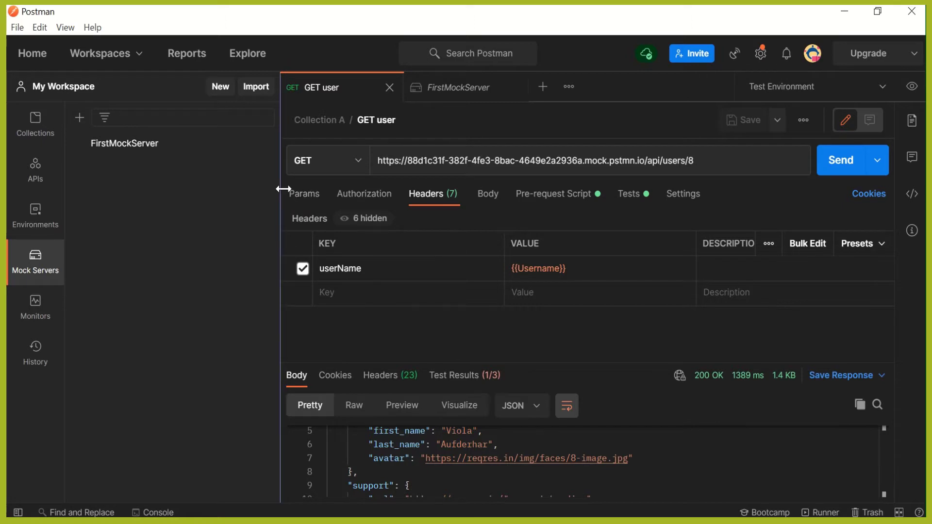
pyautogui.click(447, 88)
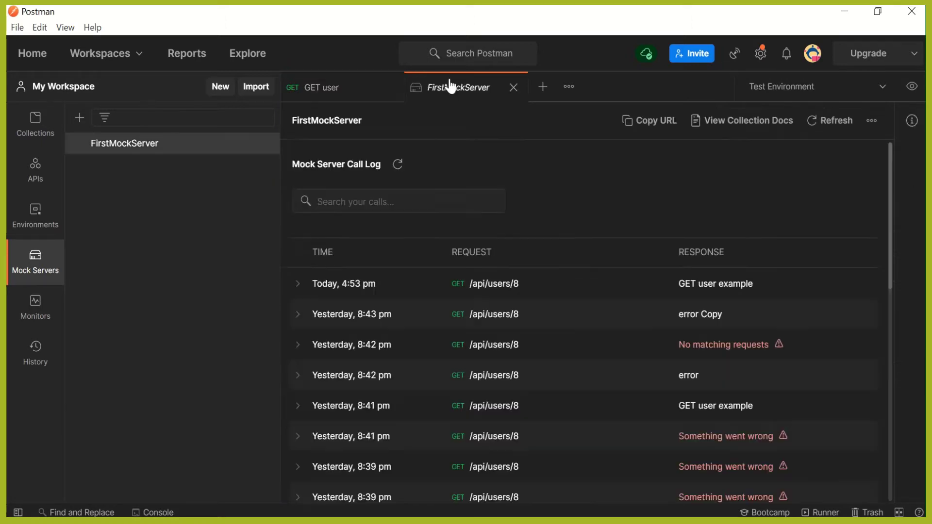
pyautogui.click(513, 87)
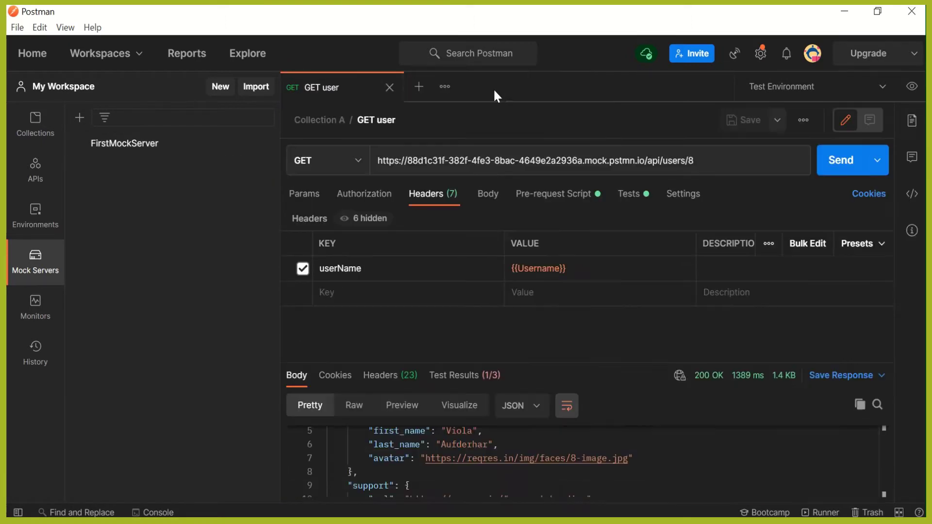
pyautogui.click(387, 87)
pyautogui.click(34, 125)
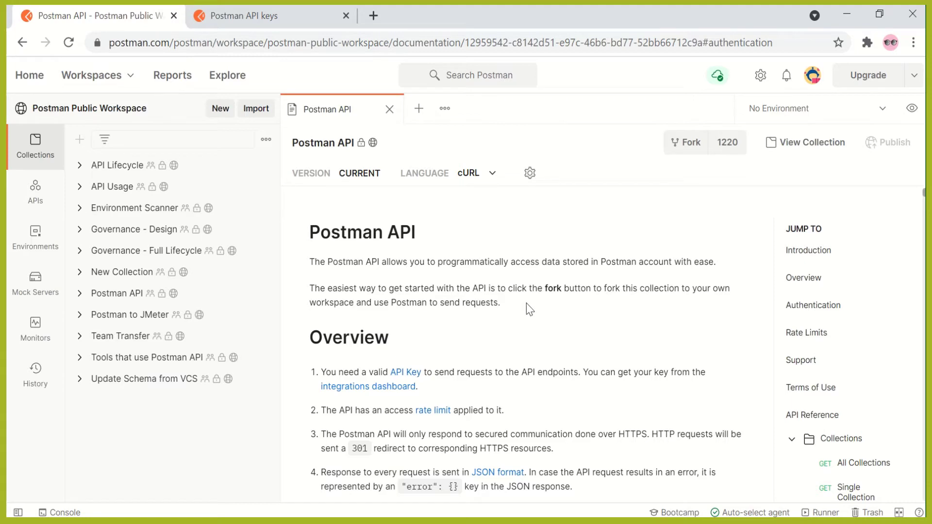
# Examine the endpoint folders and the Collections requests listed in the Postman API documentation's API Reference.
pyautogui.scroll(-3, 825, 388)
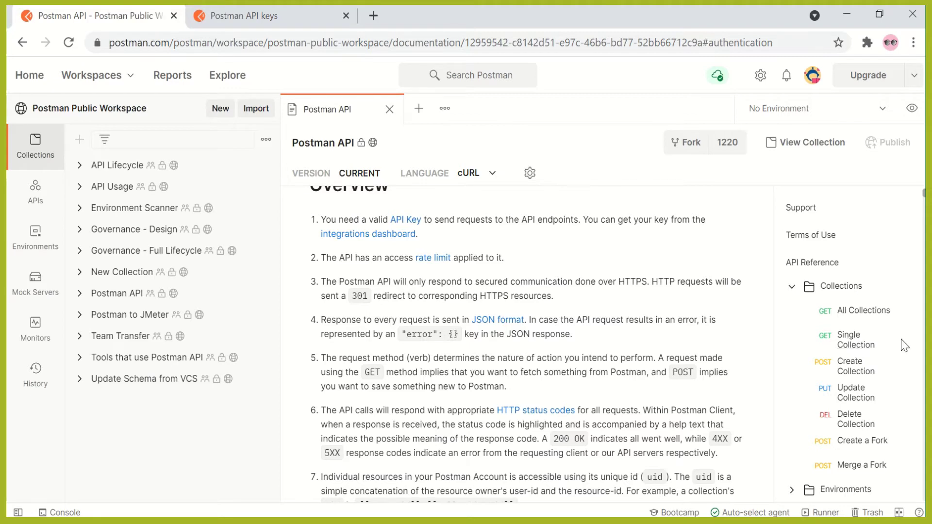
pyautogui.scroll(-5, 888, 376)
pyautogui.scroll(5, 876, 359)
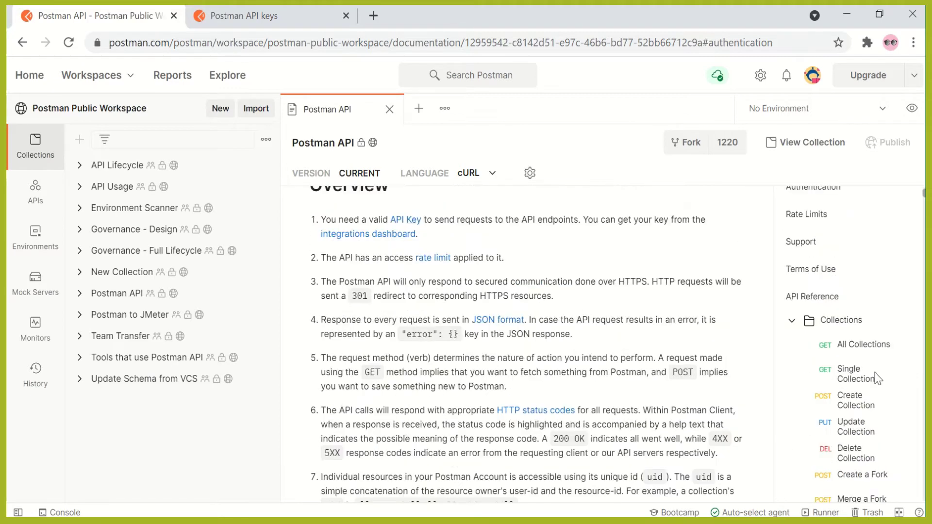
pyautogui.scroll(-4, 847, 345)
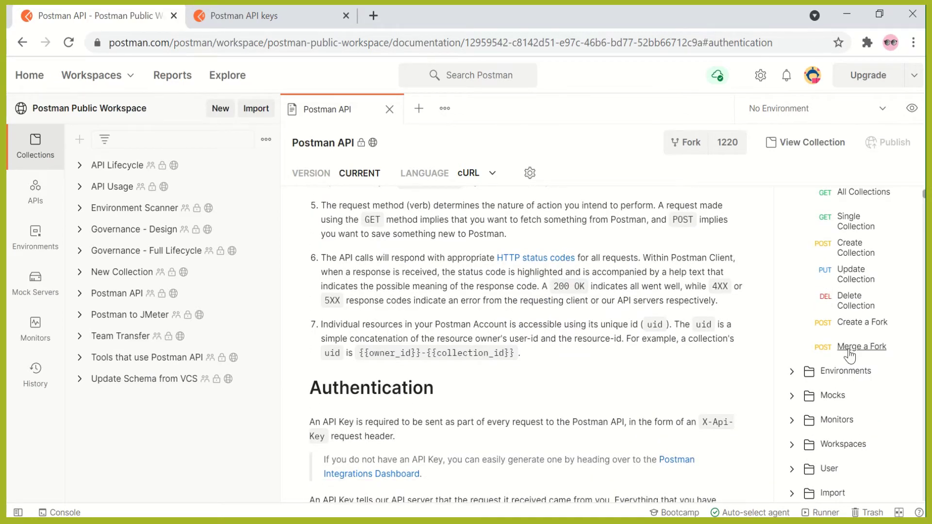
pyautogui.scroll(-3, 857, 378)
pyautogui.scroll(5, 859, 415)
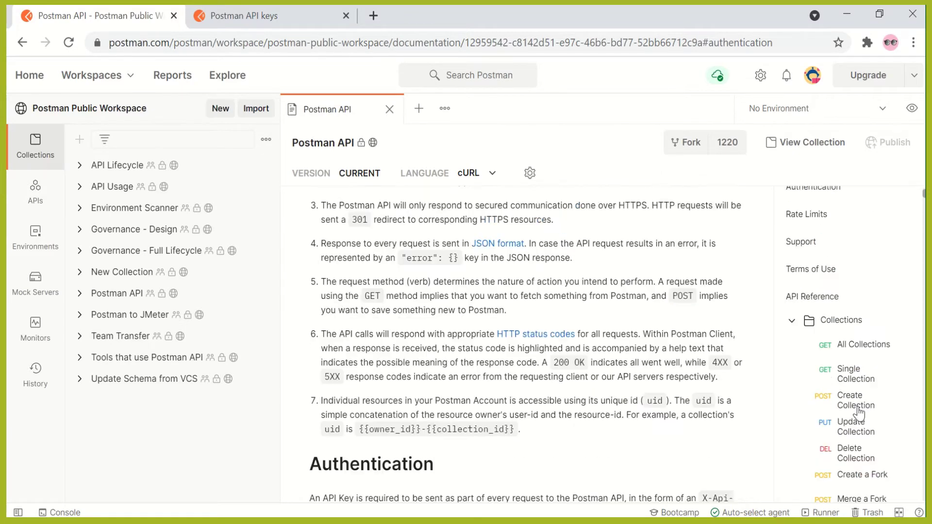
pyautogui.click(791, 320)
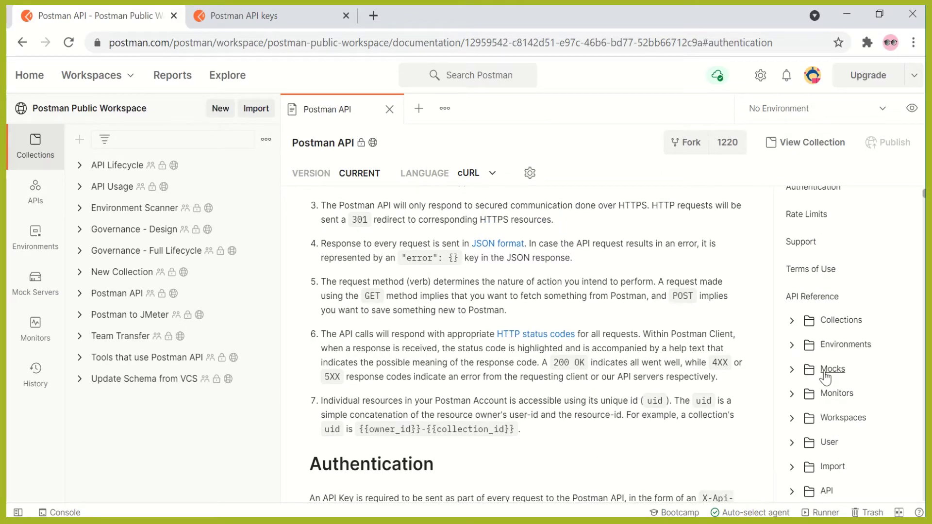
pyautogui.scroll(-3, 854, 442)
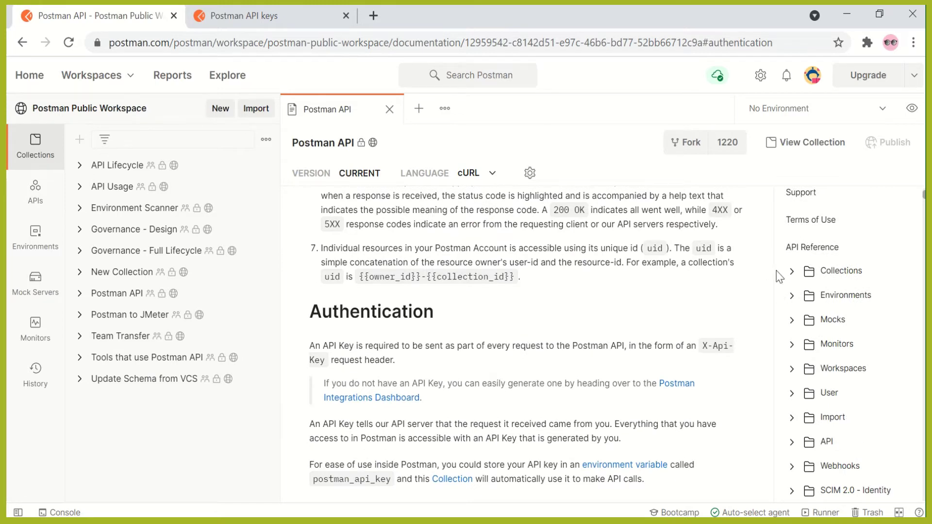
pyautogui.click(800, 270)
pyautogui.scroll(4, 889, 321)
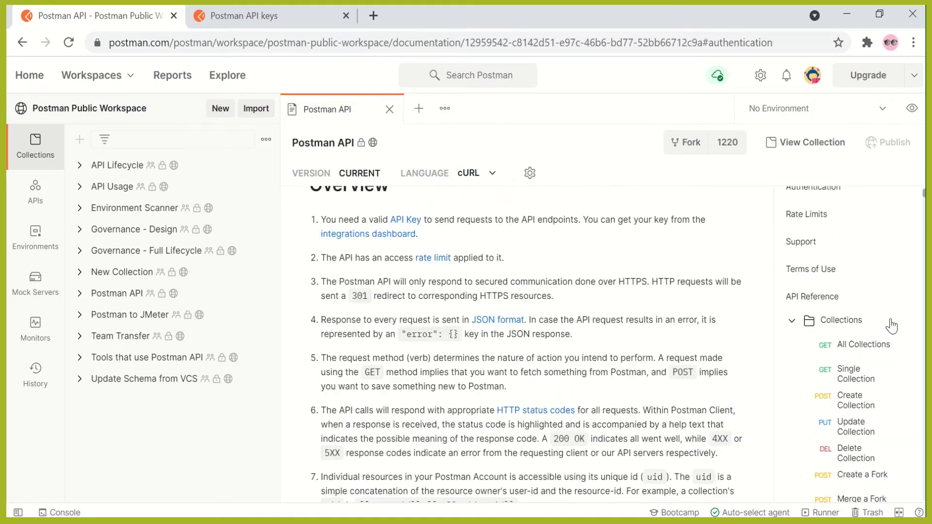
# Open the All Collections endpoint documentation and select its full request URL.
pyautogui.click(860, 348)
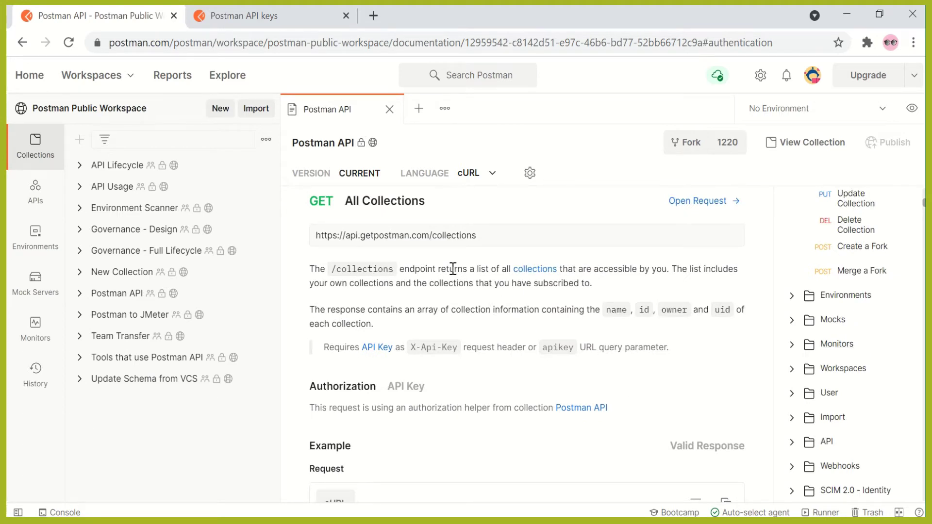
pyautogui.doubleClick(478, 235)
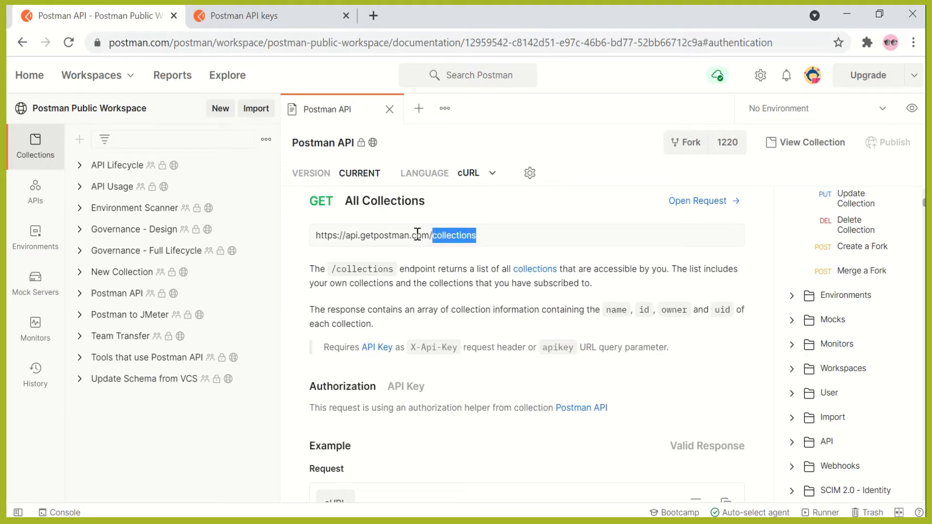
pyautogui.moveTo(418, 235); pyautogui.dragTo(323, 235)
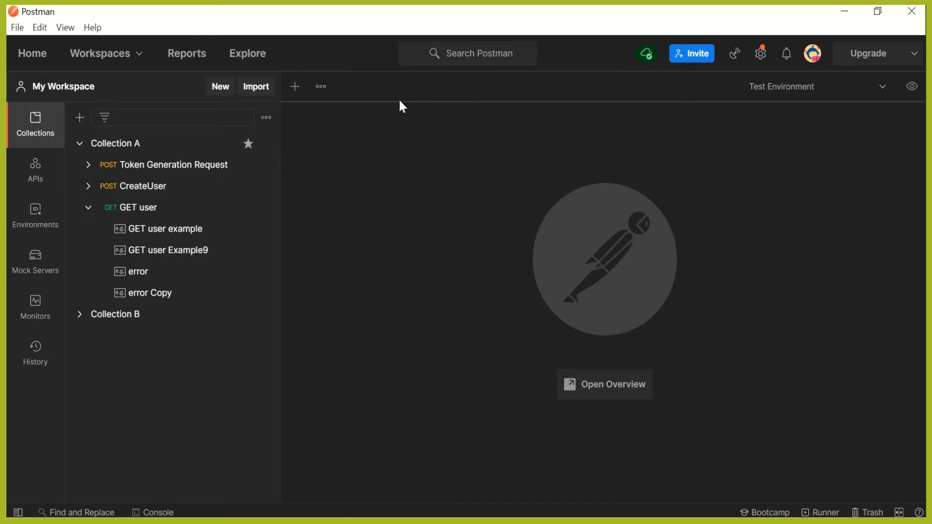
pyautogui.click(295, 87)
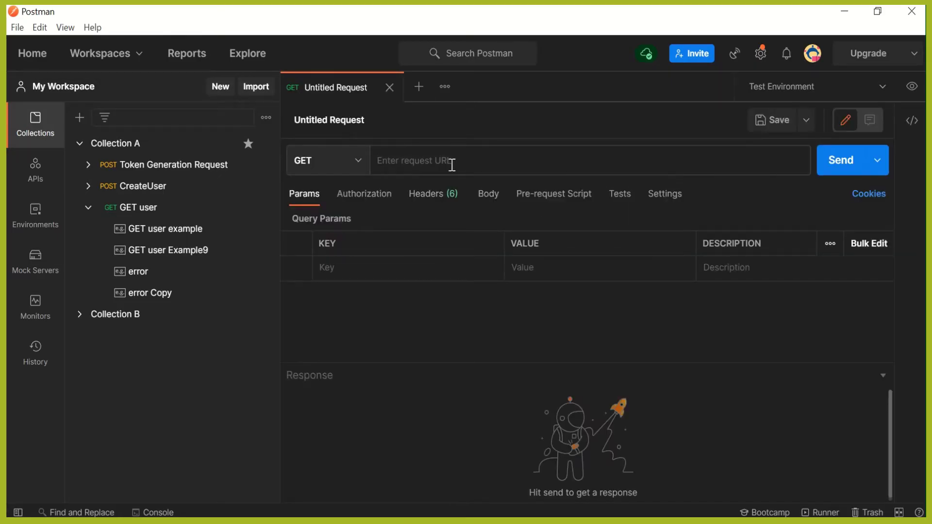
pyautogui.write('https://api.getpostman.com/collections')
pyautogui.click(838, 159)
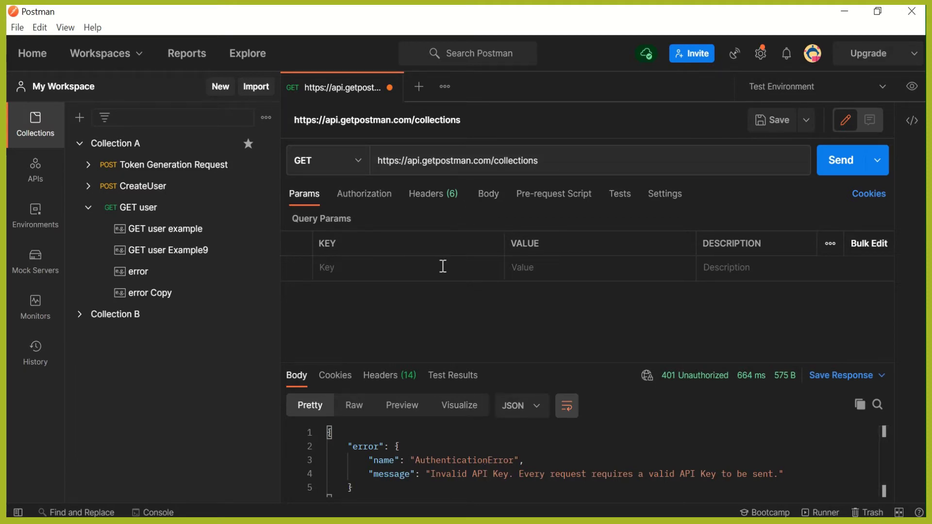
# Add a request header with the key x-api-key.
pyautogui.click(438, 199)
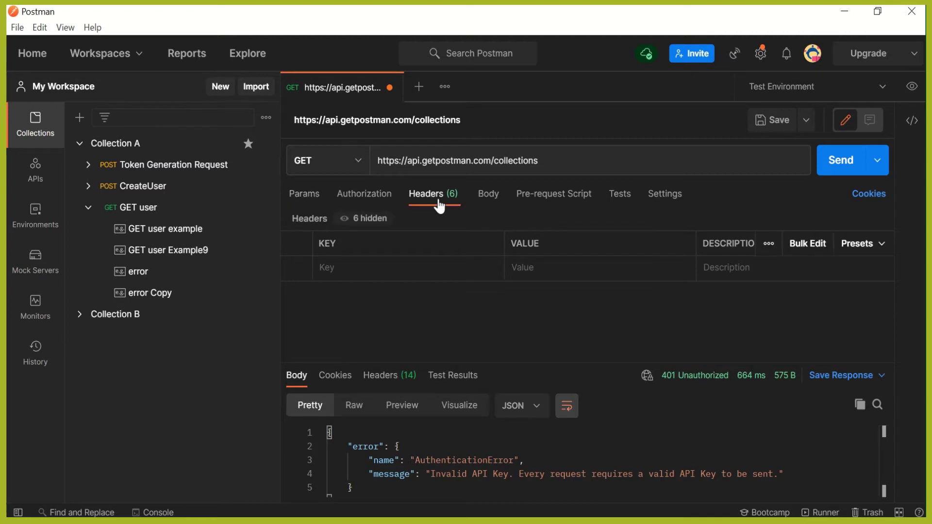
pyautogui.click(405, 268)
pyautogui.write('x')
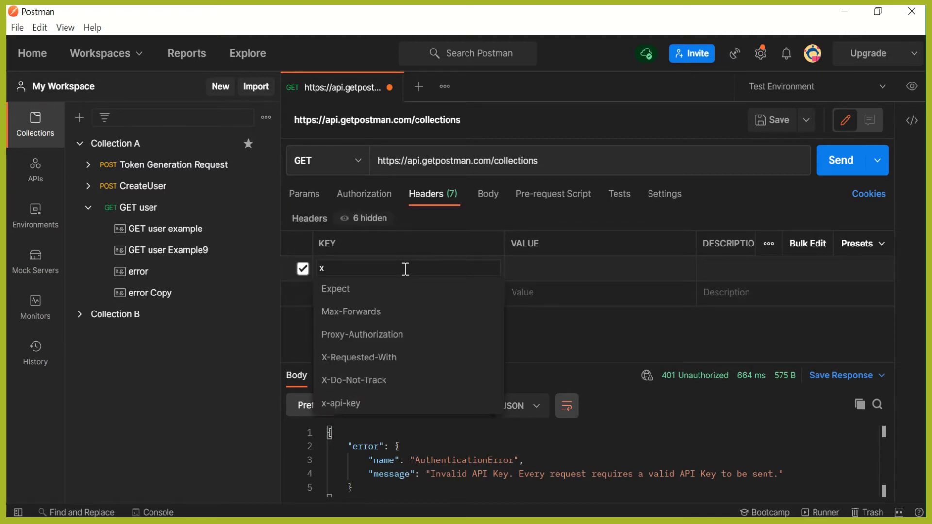
pyautogui.write('-a')
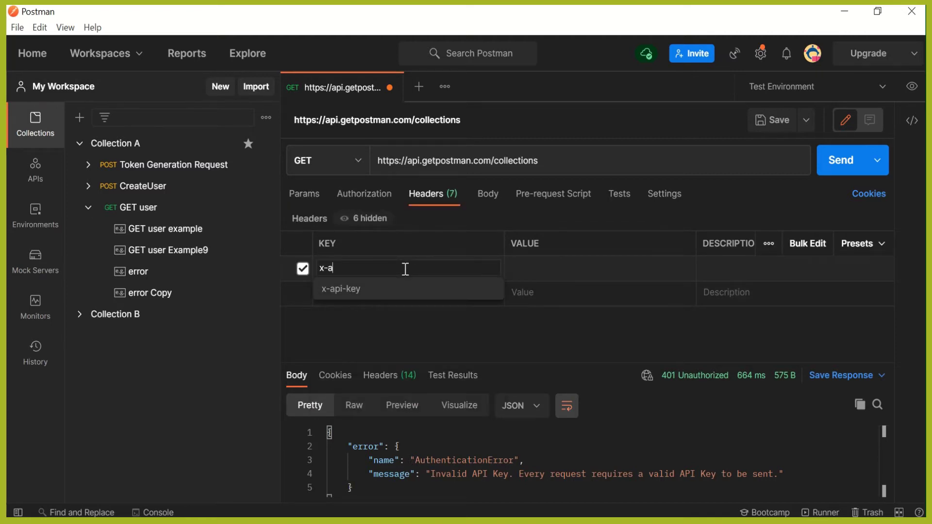
pyautogui.press('Return')
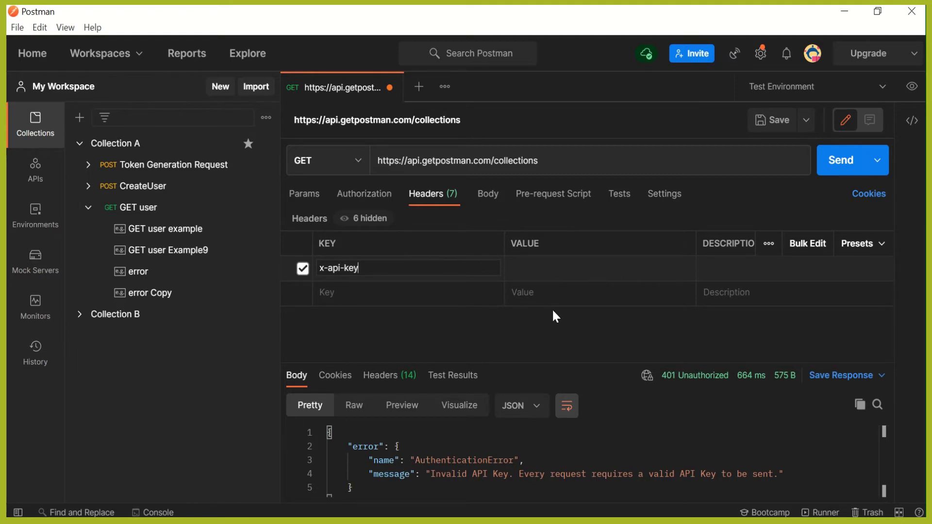
# Check the global variables, set the x-api-key header's value to {{api_key}}, and send the request.
pyautogui.click(912, 88)
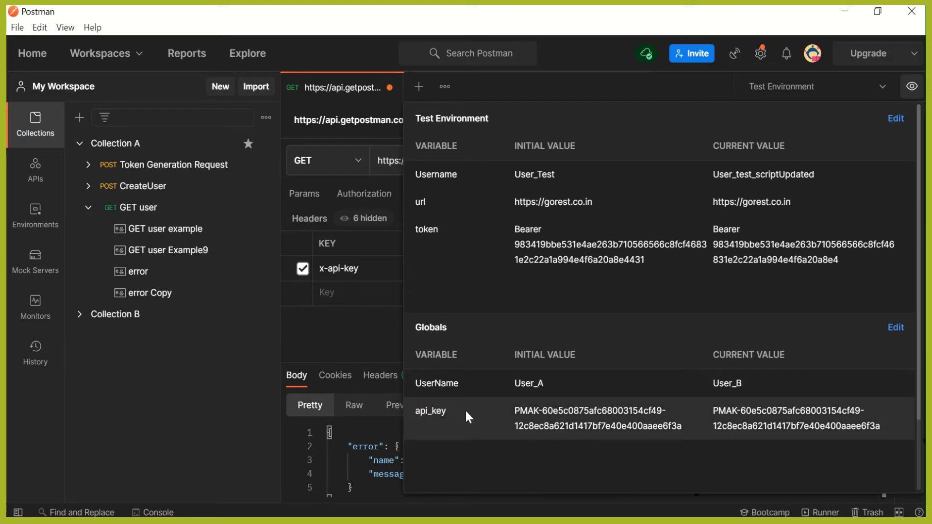
pyautogui.click(348, 329)
pyautogui.click(551, 266)
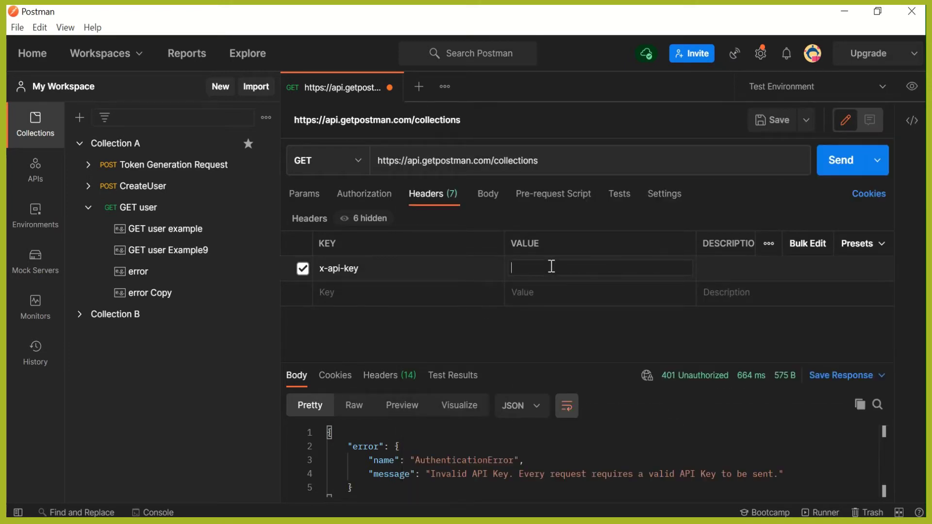
pyautogui.write('{{ap')
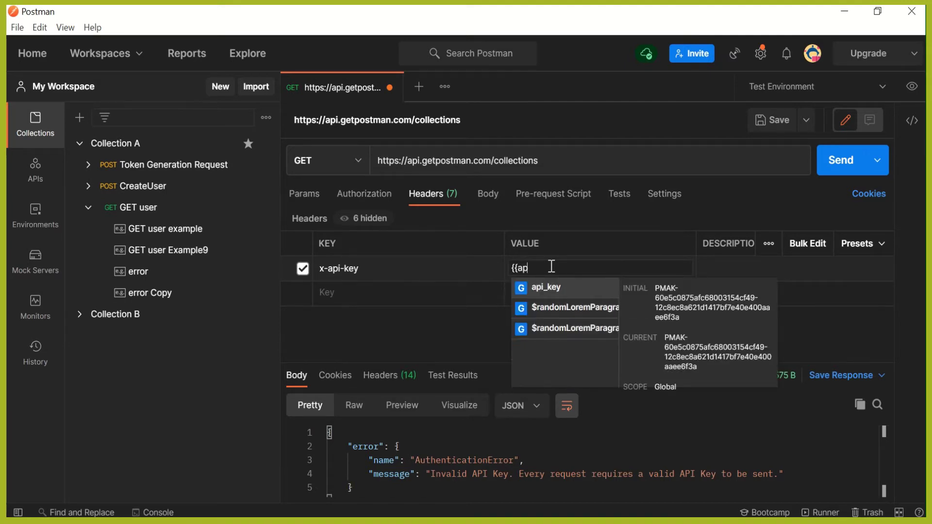
pyautogui.press('Return')
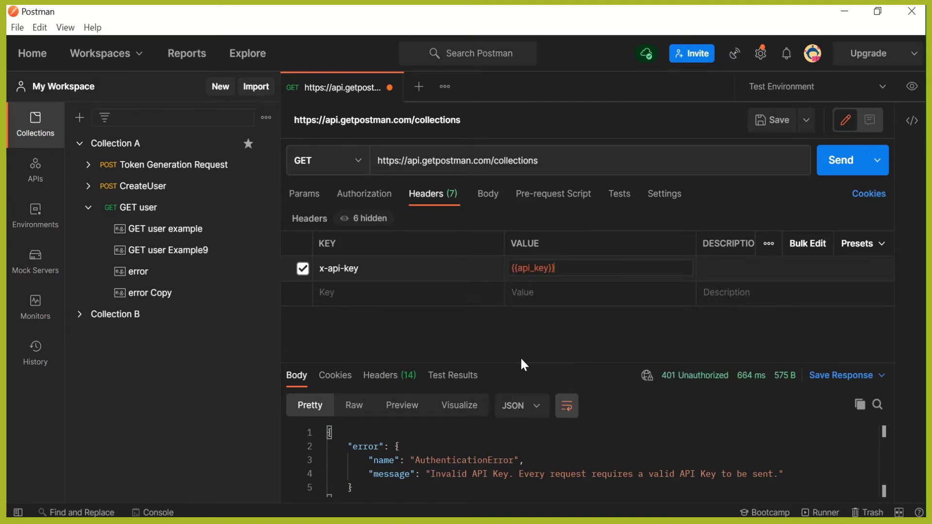
pyautogui.click(827, 161)
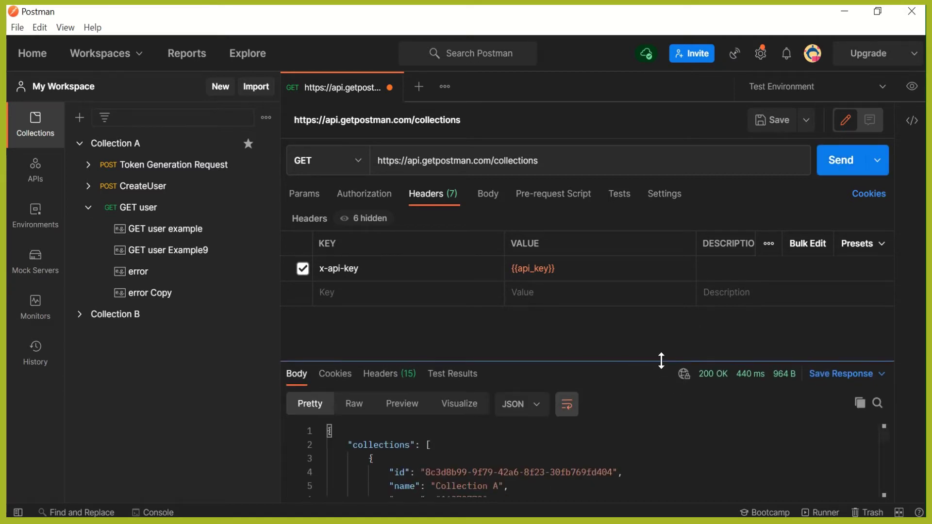
# Enlarge the response area and examine the returned details of both collections, highlighting Collection A's id.
pyautogui.moveTo(662, 362); pyautogui.dragTo(643, 162)
pyautogui.scroll(-2, 582, 359)
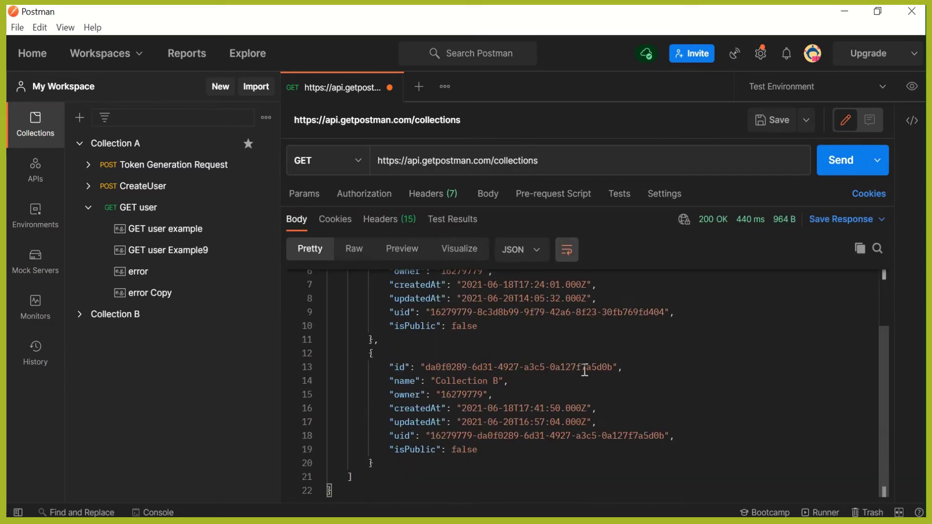
pyautogui.scroll(2, 587, 373)
pyautogui.click(601, 401)
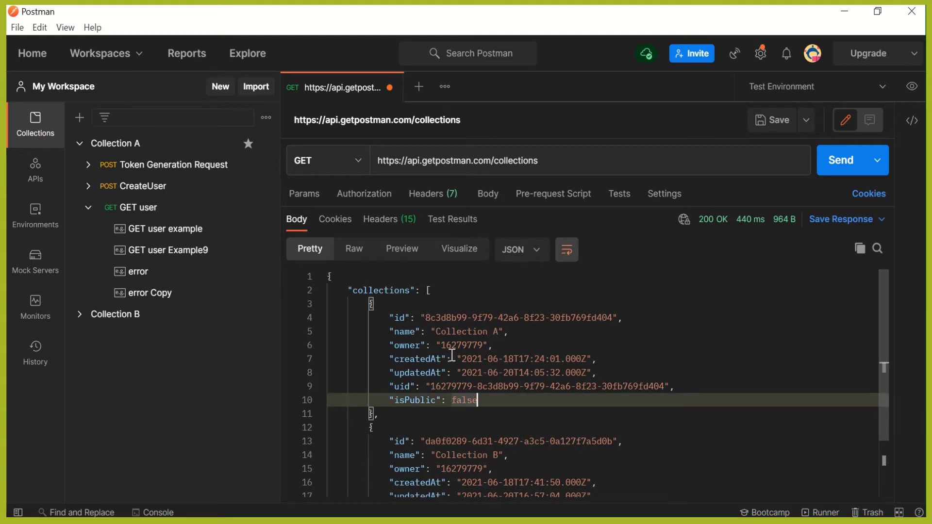
pyautogui.scroll(-2, 447, 397)
pyautogui.scroll(2, 507, 410)
pyautogui.moveTo(613, 317); pyautogui.dragTo(427, 316)
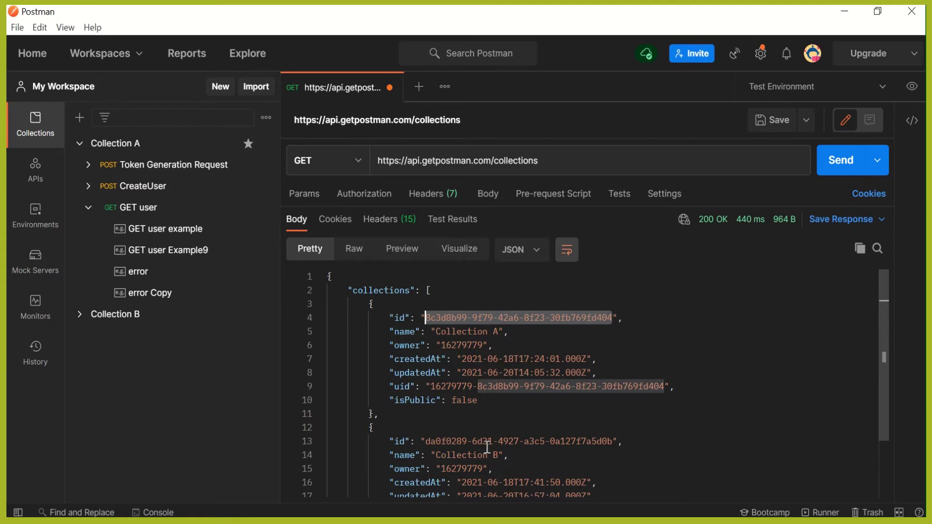
pyautogui.scroll(-2, 497, 402)
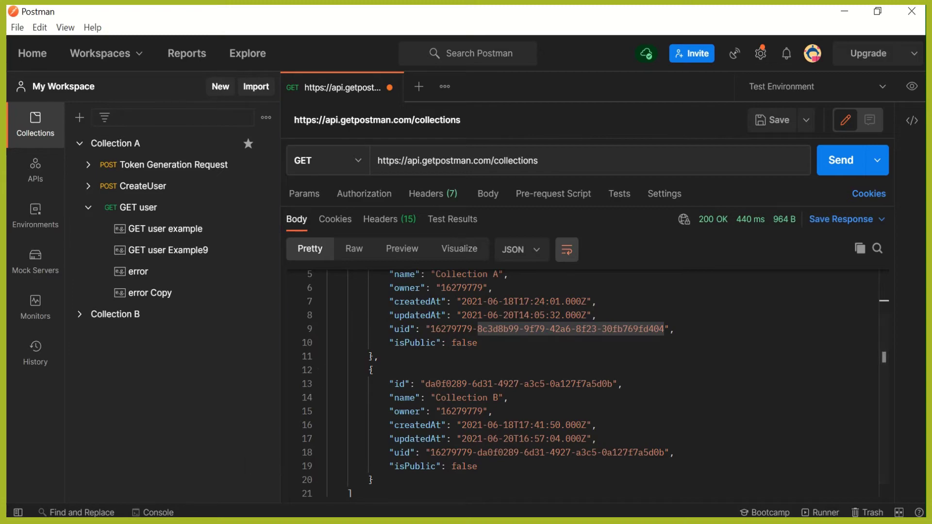
# Switch to the Postman API documentation in the browser and open the Single Collection endpoint.
pyautogui.hotkey('alt', 'Tab')
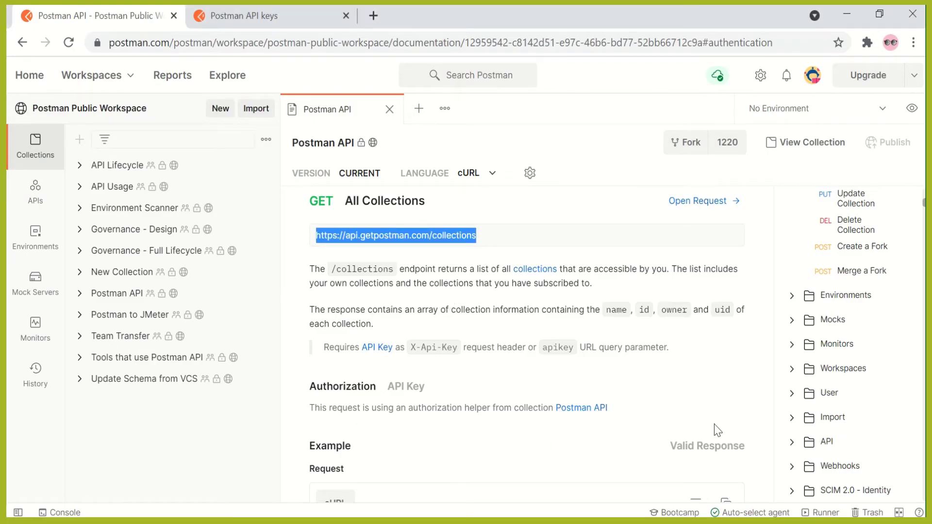
pyautogui.scroll(3, 921, 384)
pyautogui.click(854, 313)
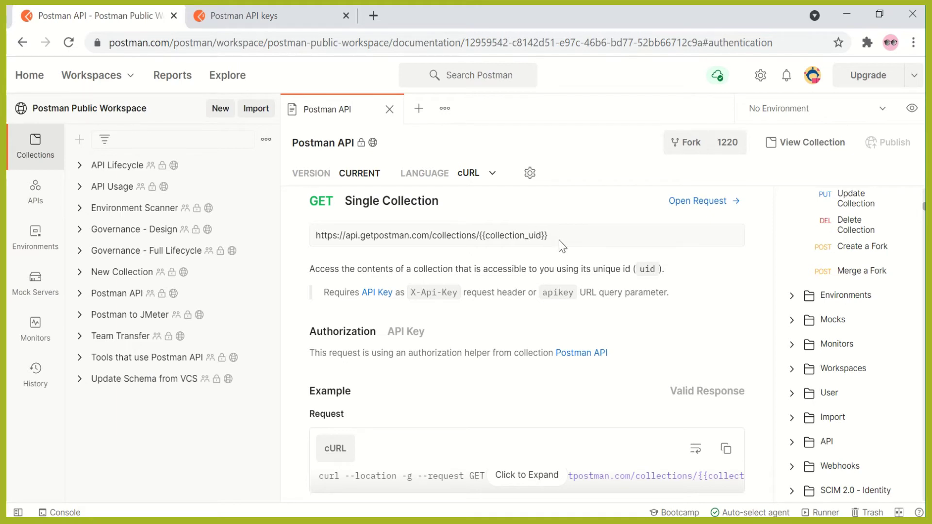
# Compare the Single Collection URL's collection_uid placeholder with Collection A's uid in the Postman desktop app's response.
pyautogui.hotkey('alt', 'Tab')
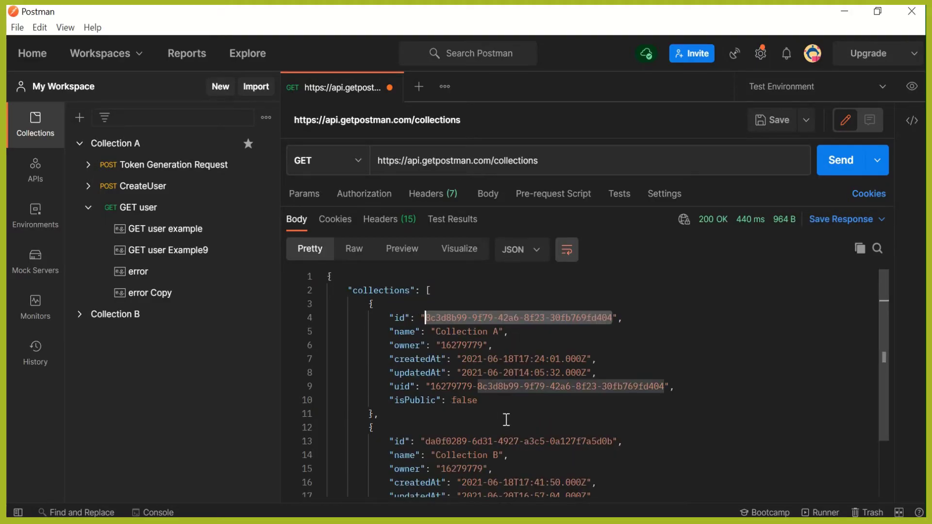
pyautogui.hotkey('alt', 'Tab')
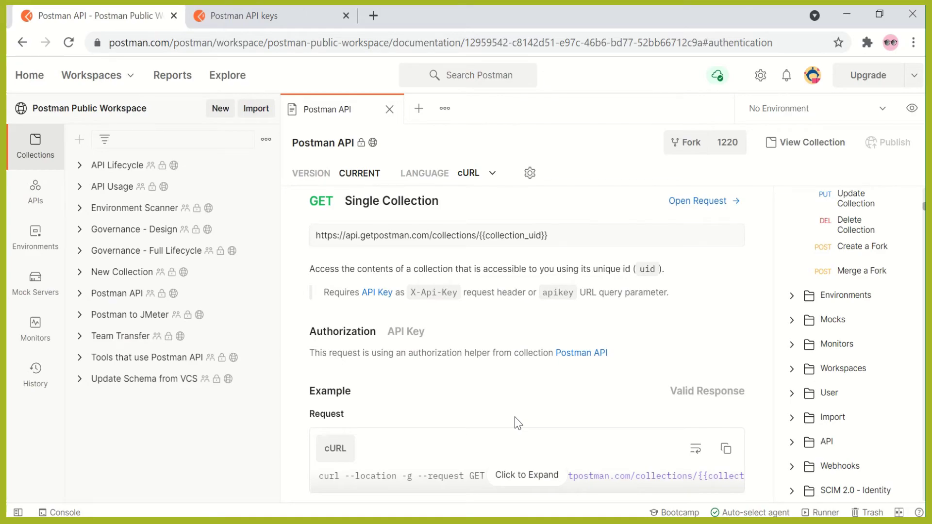
pyautogui.hotkey('alt', 'Tab')
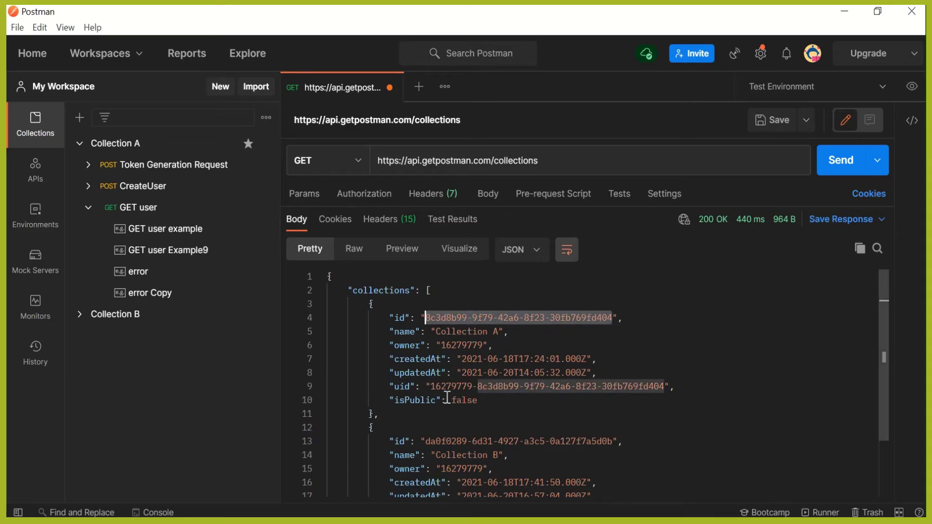
pyautogui.moveTo(431, 387); pyautogui.dragTo(657, 398)
pyautogui.click(656, 406)
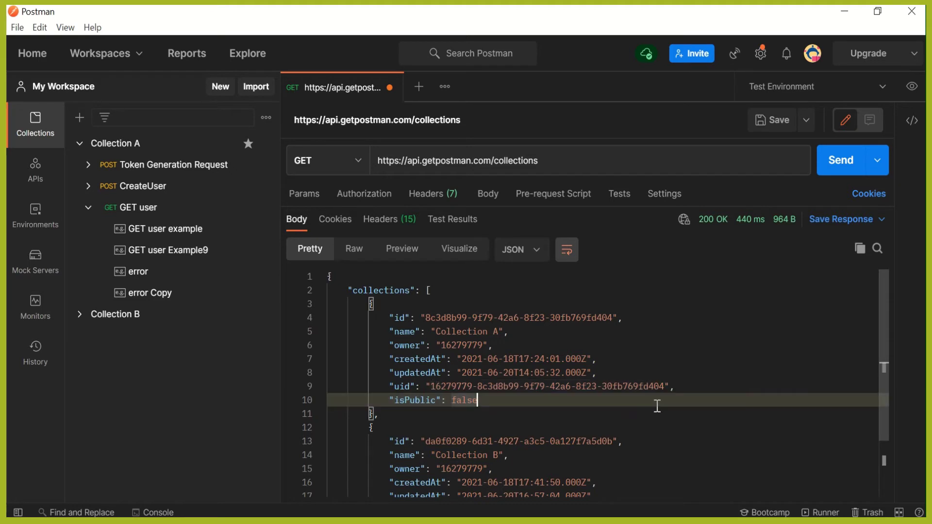
# Copy Collection A's uid from the response, append it after a slash to the collections request URL, and send the request.
pyautogui.scroll(-3, 658, 406)
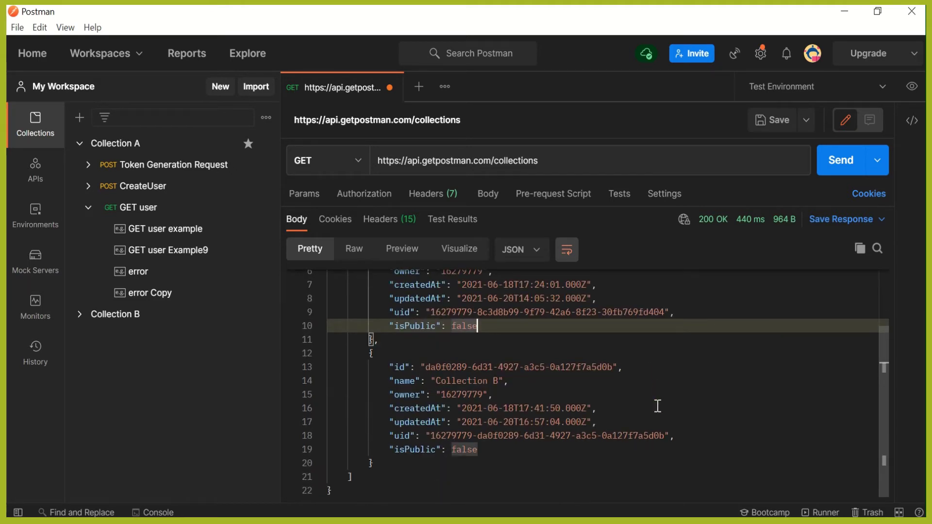
pyautogui.scroll(2, 657, 406)
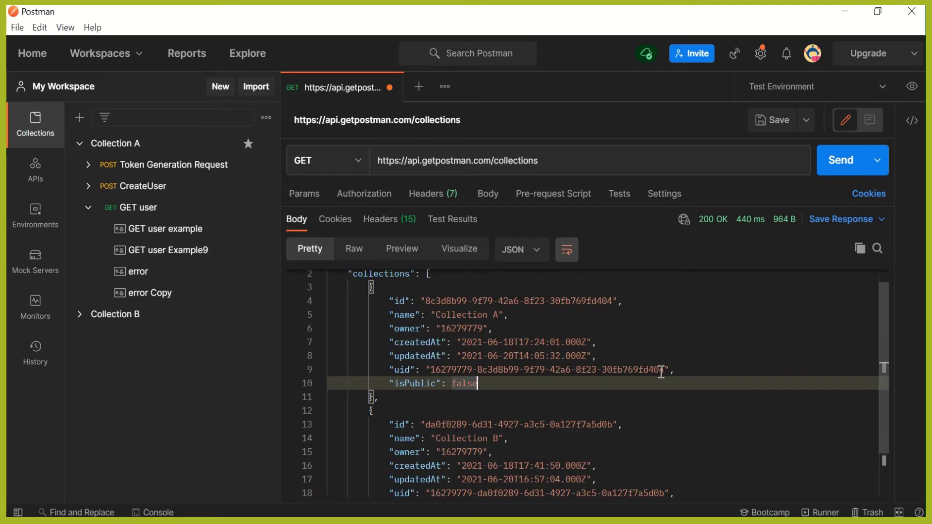
pyautogui.moveTo(664, 371); pyautogui.dragTo(434, 372)
pyautogui.hotkey('ctrl', 'c')
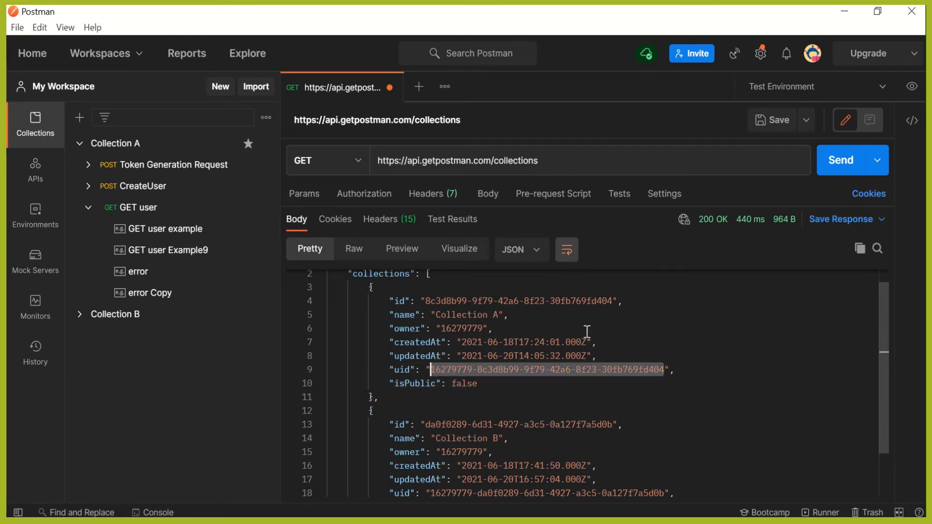
pyautogui.click(540, 162)
pyautogui.write('/')
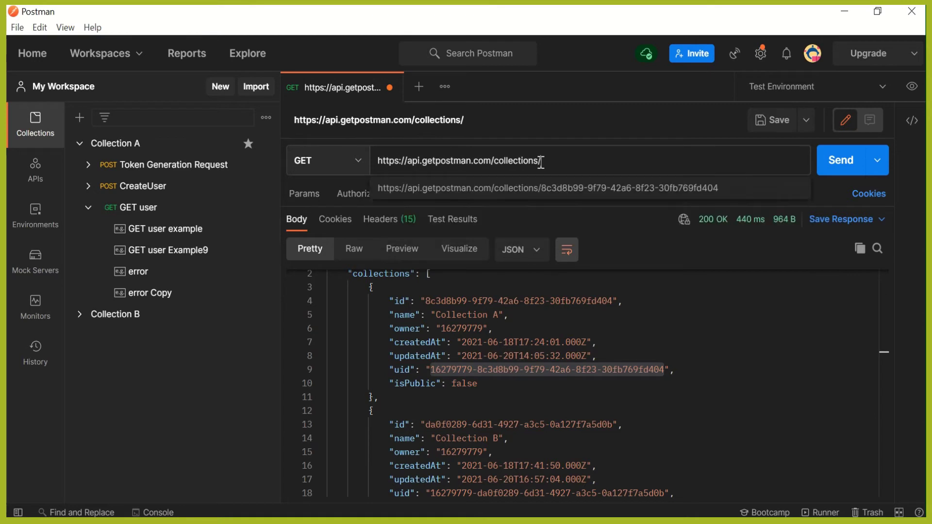
pyautogui.hotkey('ctrl', 'v')
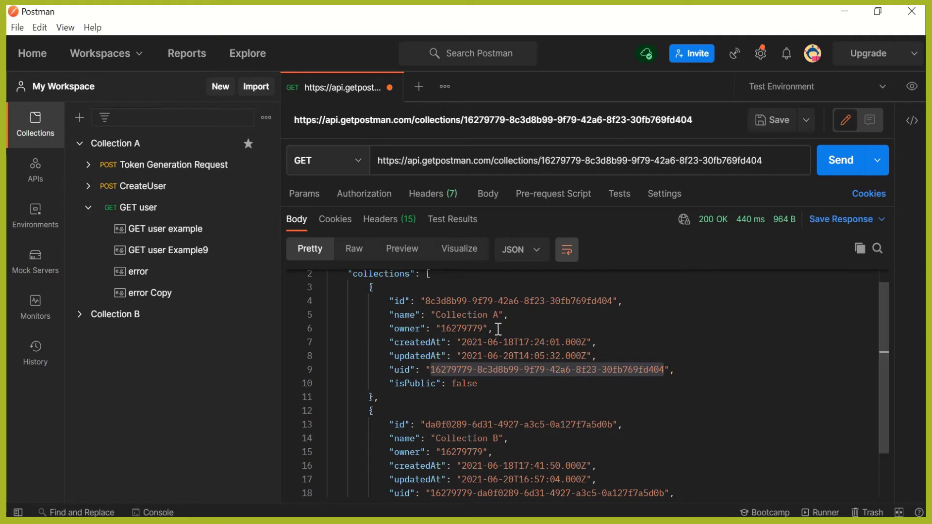
pyautogui.click(828, 161)
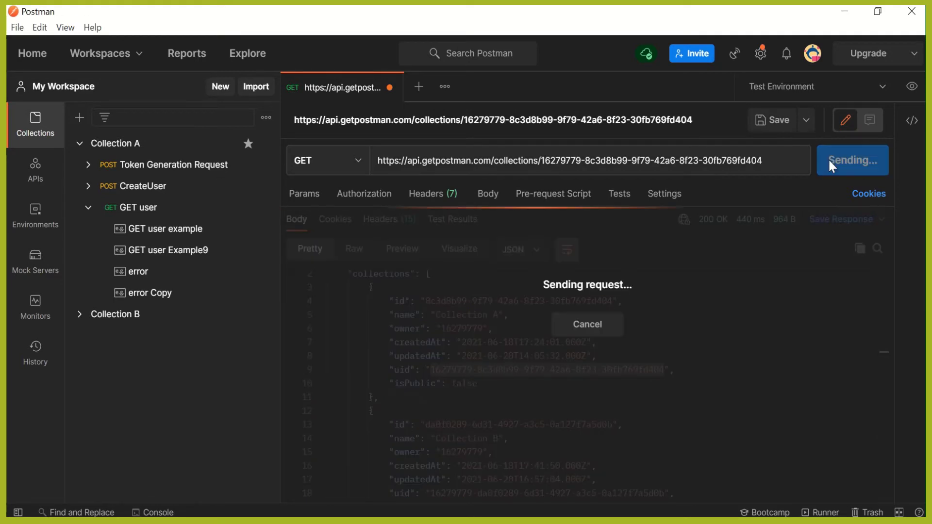
# Copy the entire single-collection response body and paste it into the empty JSON document "new 14" in Notepad++.
pyautogui.scroll(-3, 679, 419)
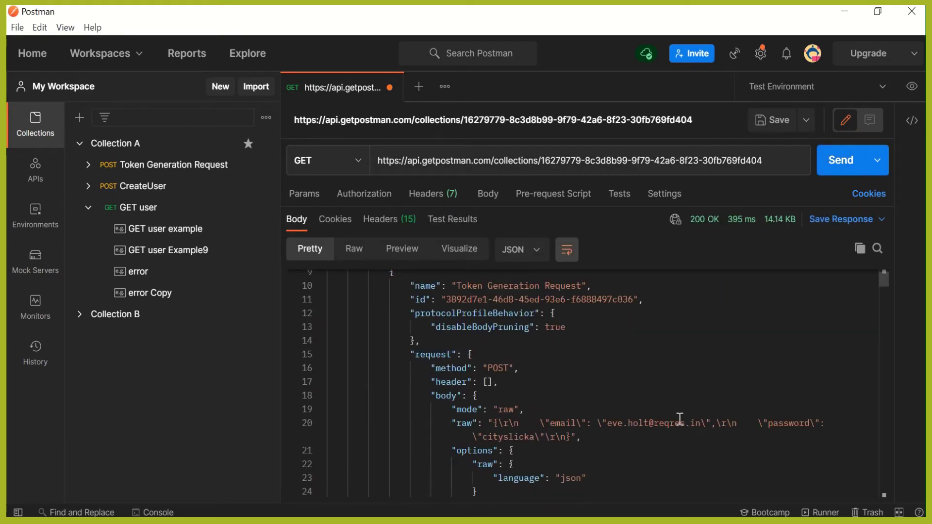
pyautogui.scroll(-4, 679, 418)
pyautogui.scroll(-7, 684, 399)
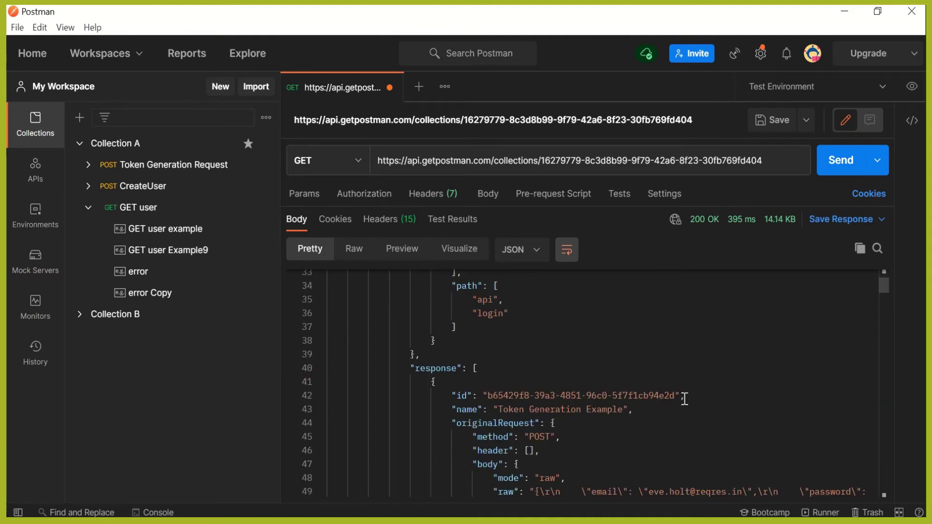
pyautogui.click(684, 398)
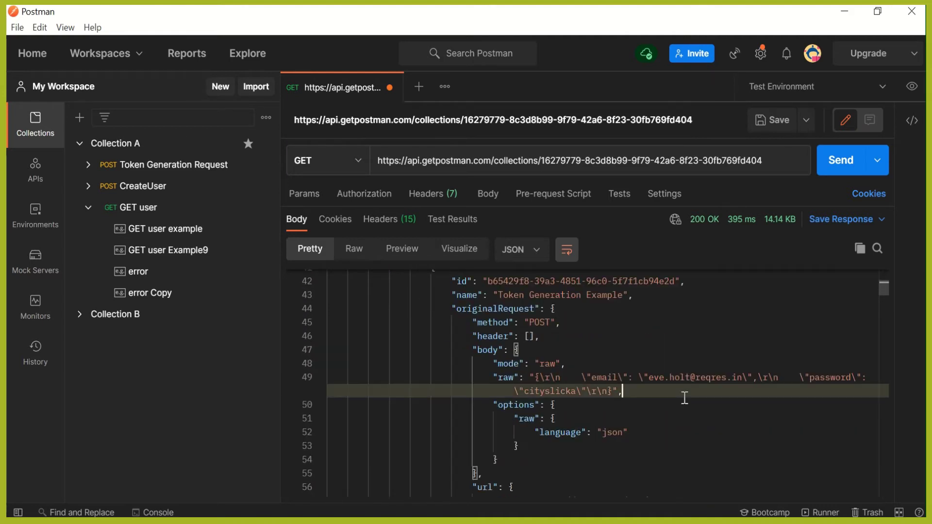
pyautogui.click(858, 256)
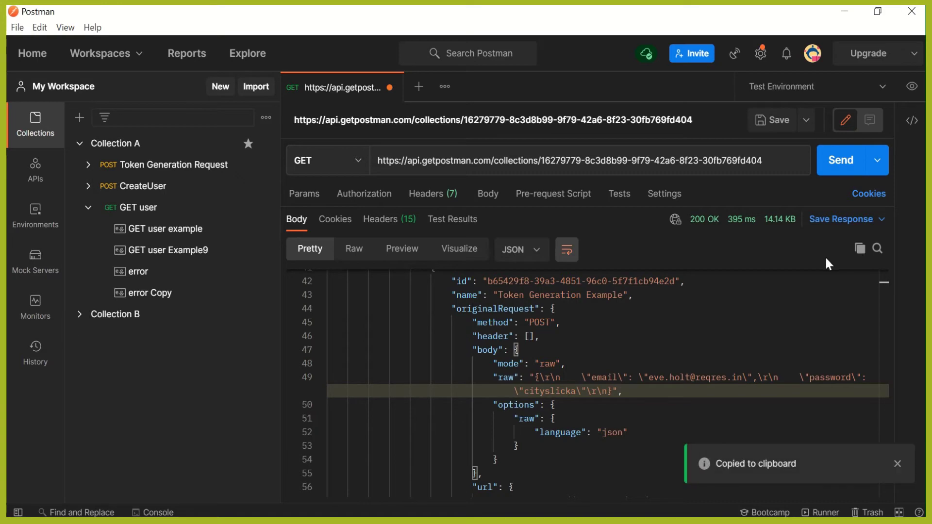
pyautogui.hotkey('alt', 'Tab')
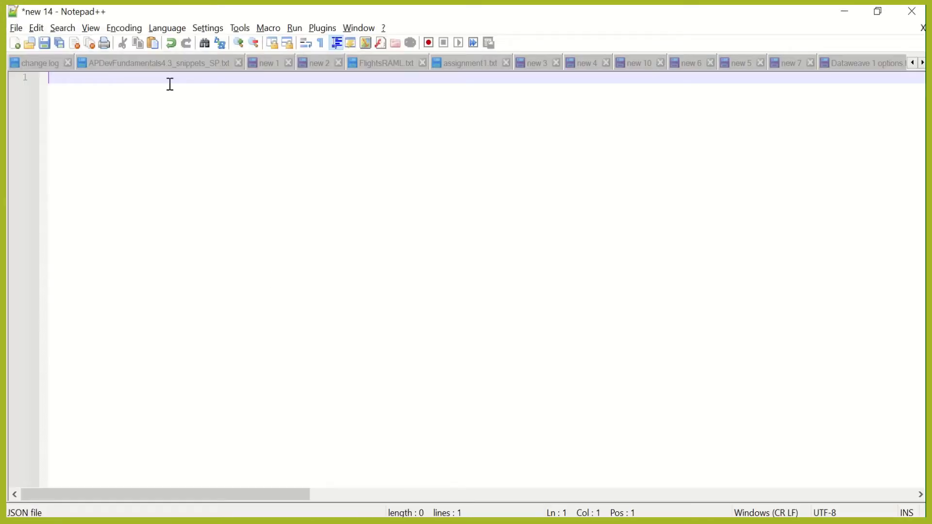
pyautogui.hotkey('ctrl', 'v')
# From the start of the pasted JSON, collapse the Token Generation Request's request and response blocks and the whole CreateUser item.
pyautogui.scroll(20, 368, 276)
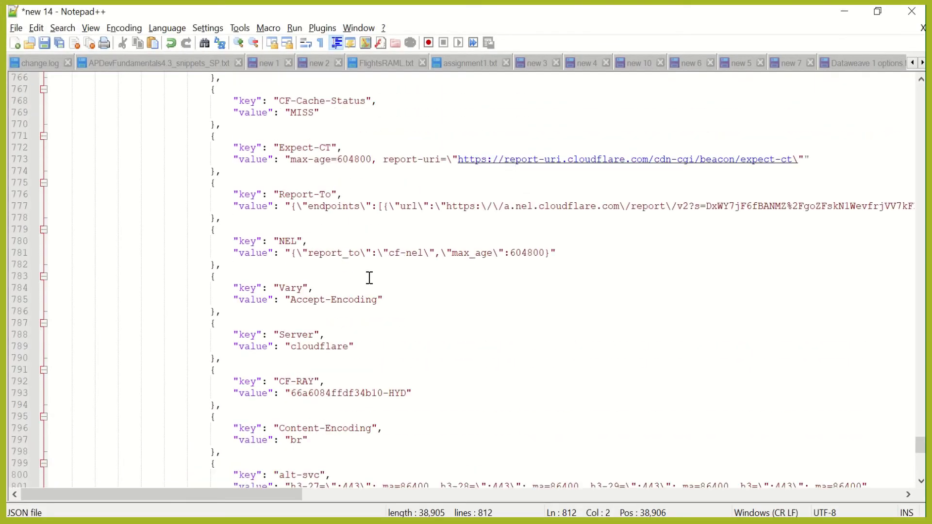
pyautogui.scroll(11, 368, 277)
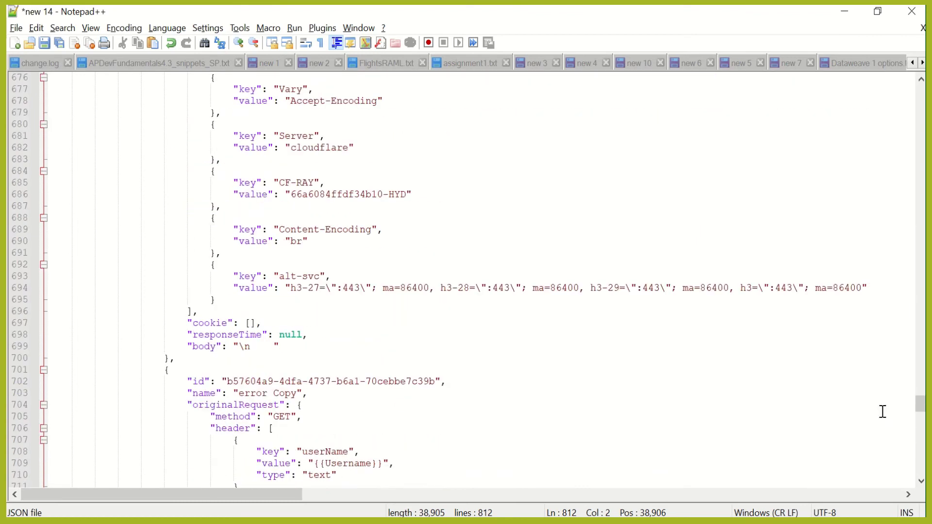
pyautogui.moveTo(920, 403); pyautogui.dragTo(884, 83)
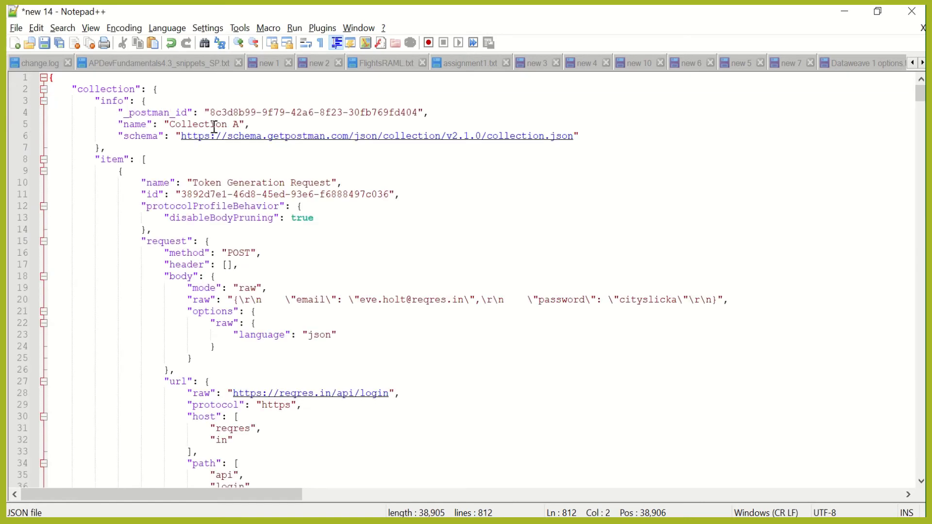
pyautogui.click(39, 164)
pyautogui.click(39, 164)
pyautogui.click(42, 242)
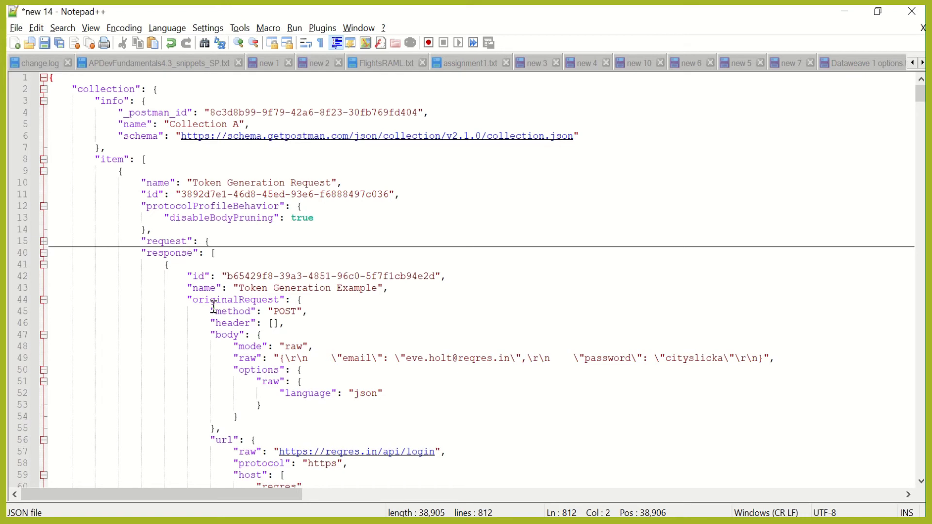
pyautogui.scroll(-2, 225, 303)
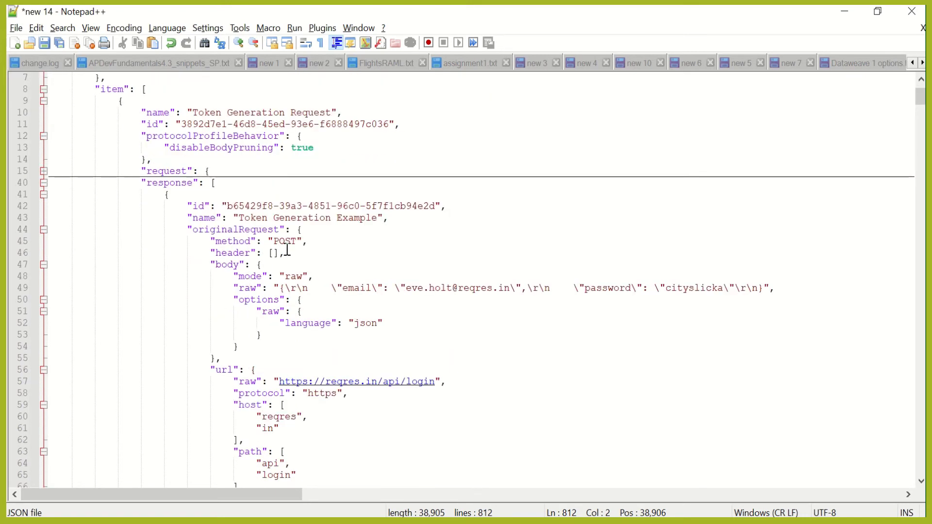
pyautogui.click(43, 183)
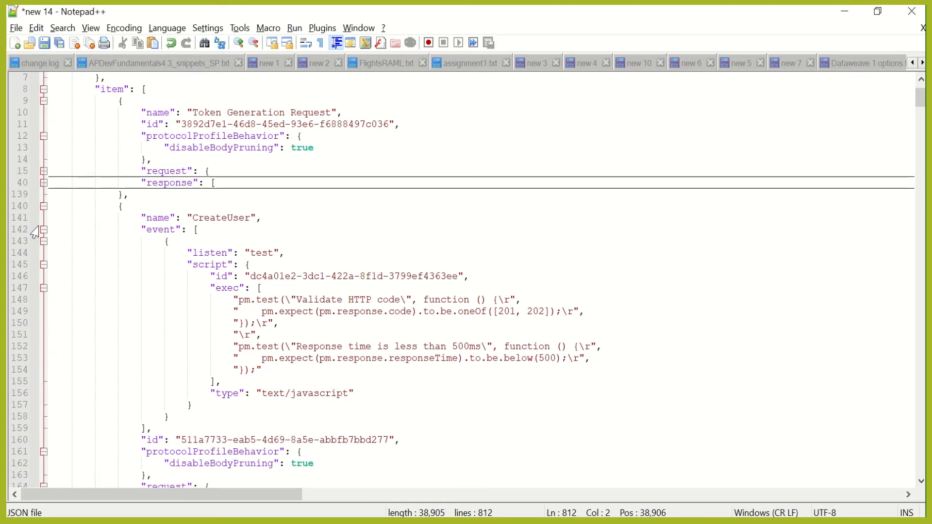
pyautogui.click(43, 206)
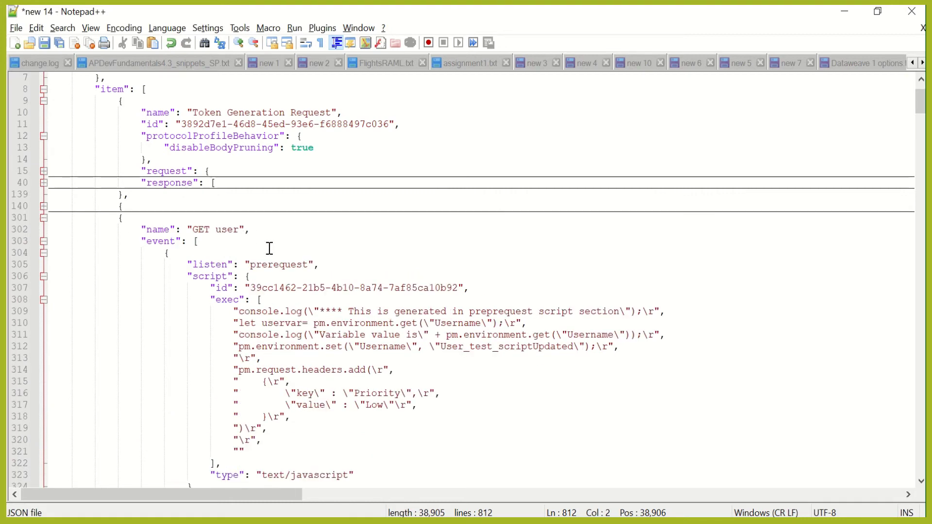
# Examine the GET user item's test script, request method, userName header and URL in the JSON.
pyautogui.scroll(-11, 269, 249)
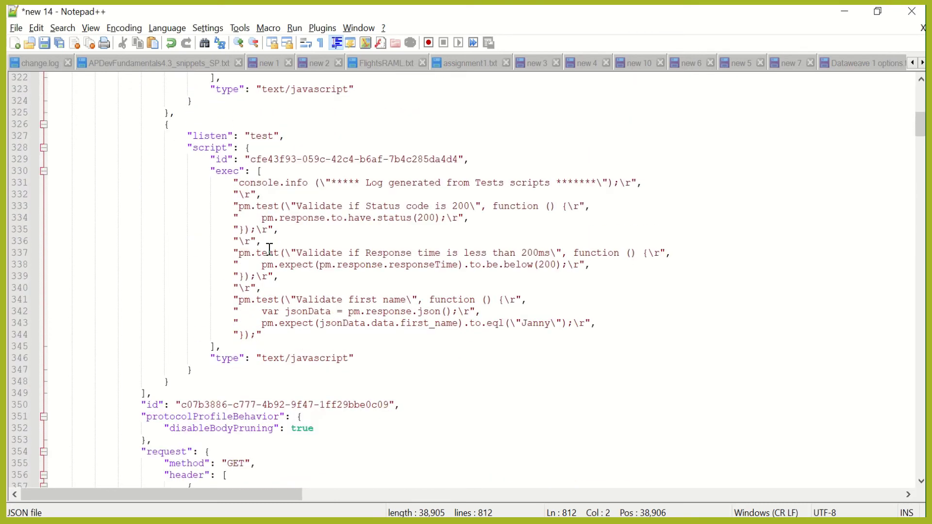
pyautogui.scroll(-5, 268, 248)
pyautogui.scroll(4, 266, 247)
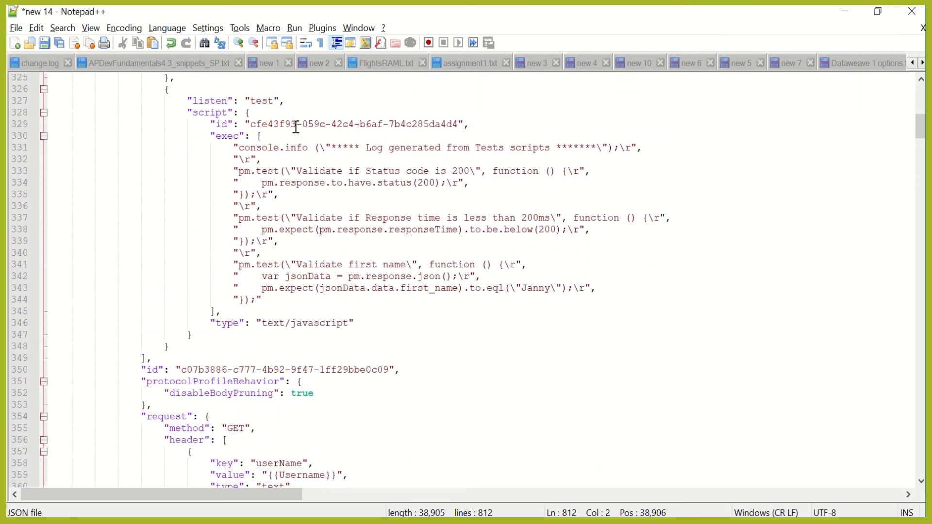
pyautogui.scroll(-2, 426, 241)
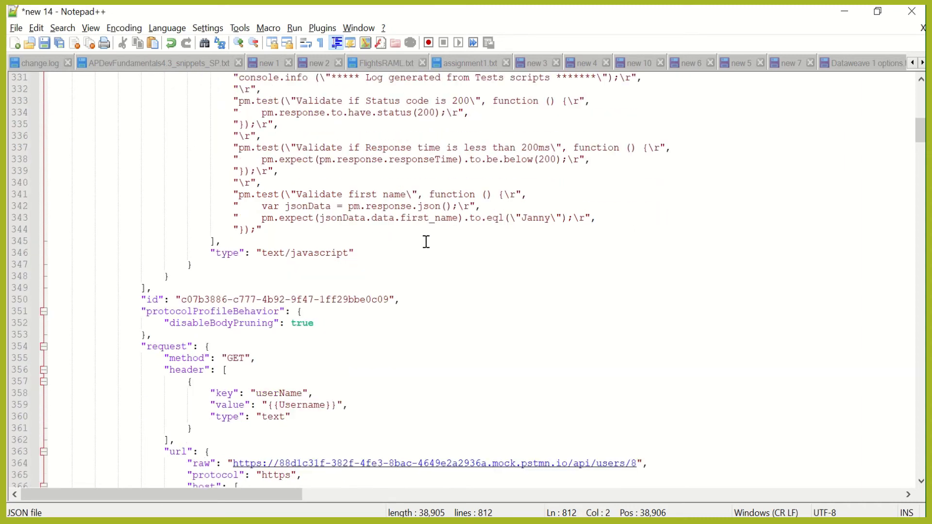
pyautogui.scroll(-3, 426, 241)
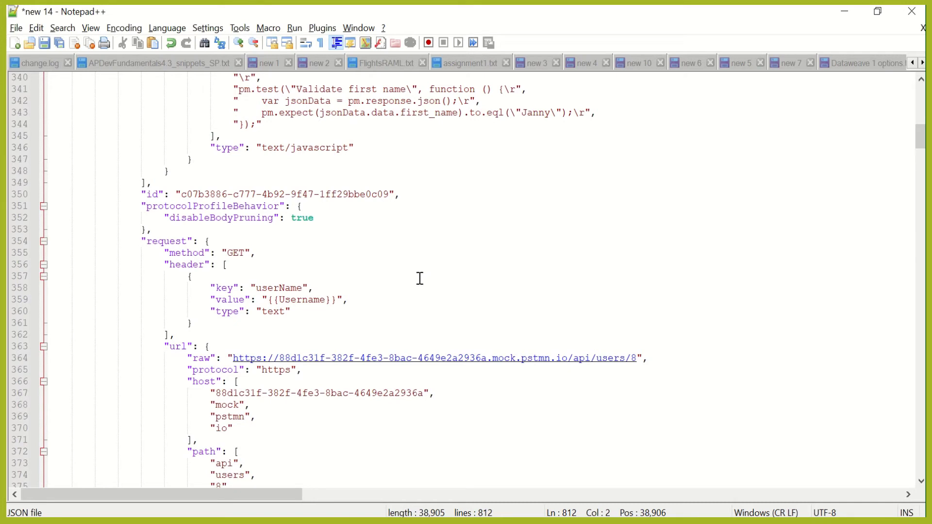
pyautogui.scroll(-2, 420, 278)
pyautogui.scroll(-3, 238, 298)
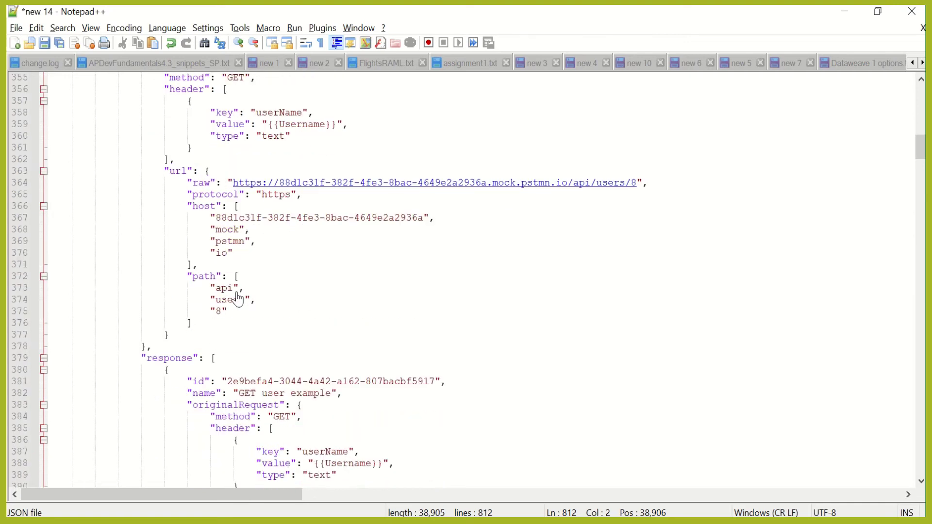
# Review the saved examples in GET user's response array, highlighting the names of "GET user example" and "error".
pyautogui.scroll(-5, 100, 381)
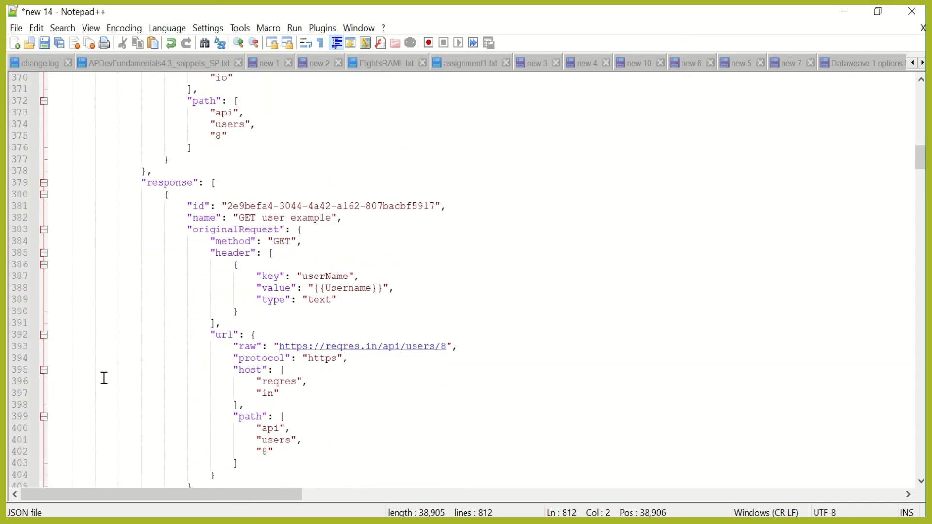
pyautogui.scroll(-2, 349, 361)
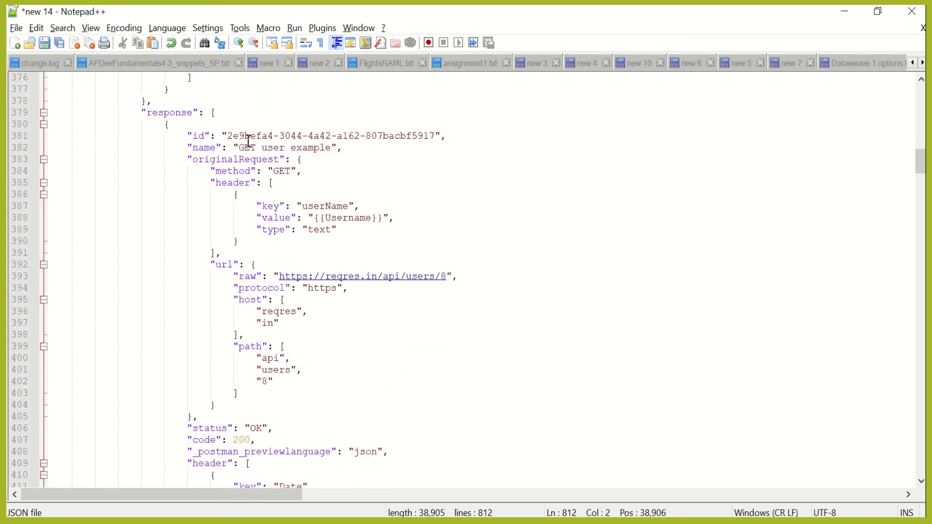
pyautogui.moveTo(238, 147); pyautogui.dragTo(315, 159)
pyautogui.scroll(-12, 372, 259)
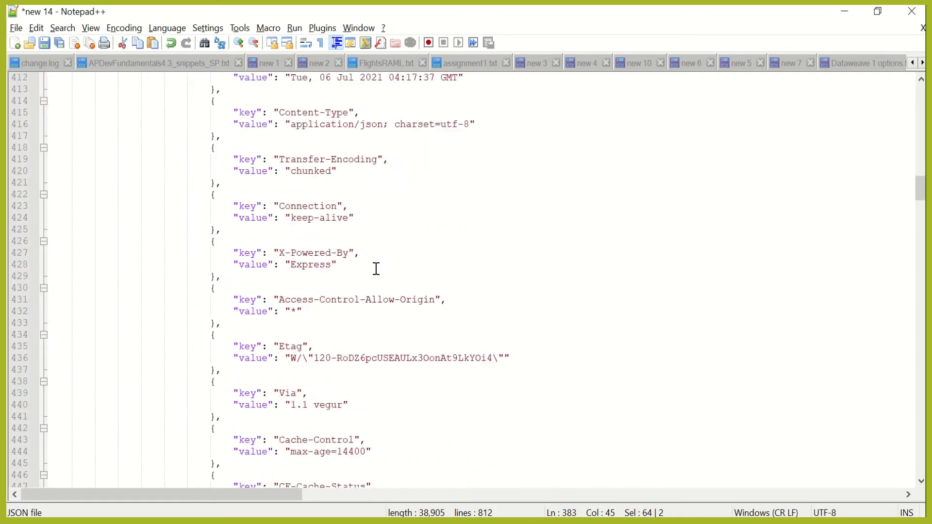
pyautogui.scroll(-20, 376, 268)
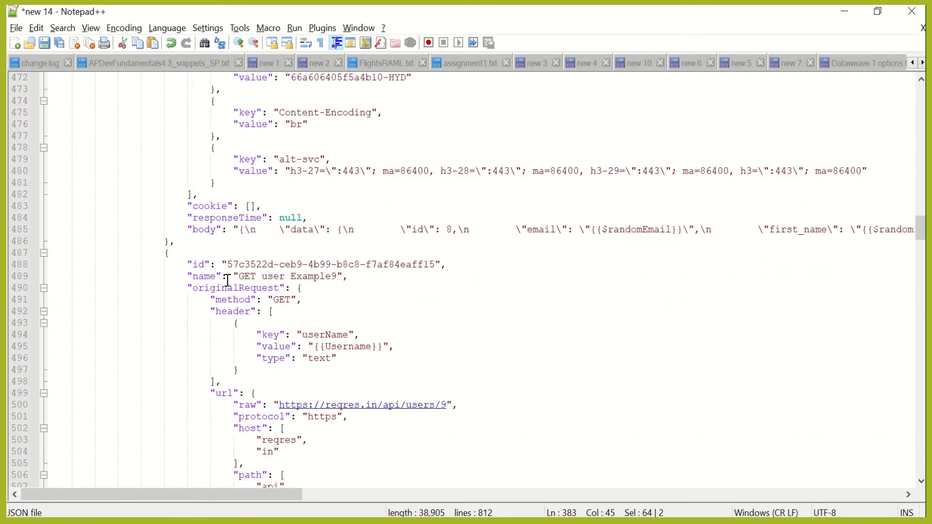
pyautogui.scroll(-11, 427, 278)
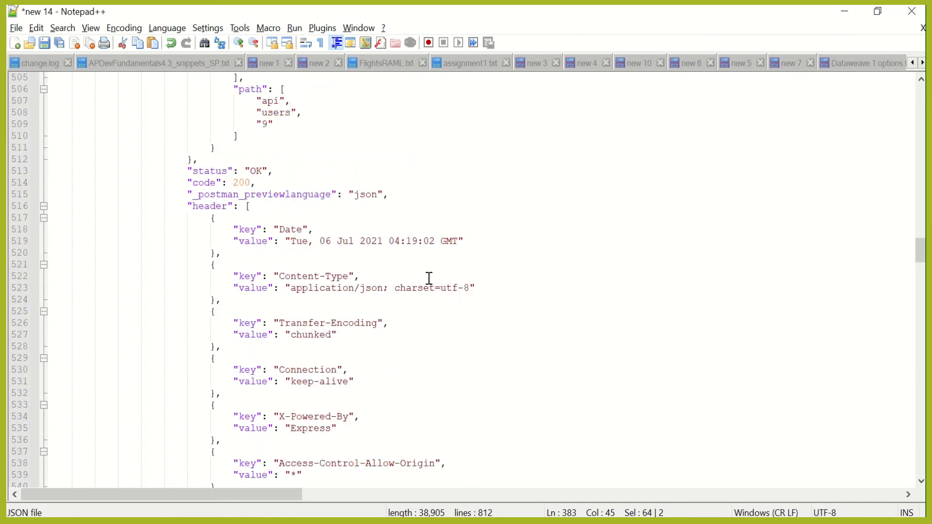
pyautogui.scroll(-20, 427, 286)
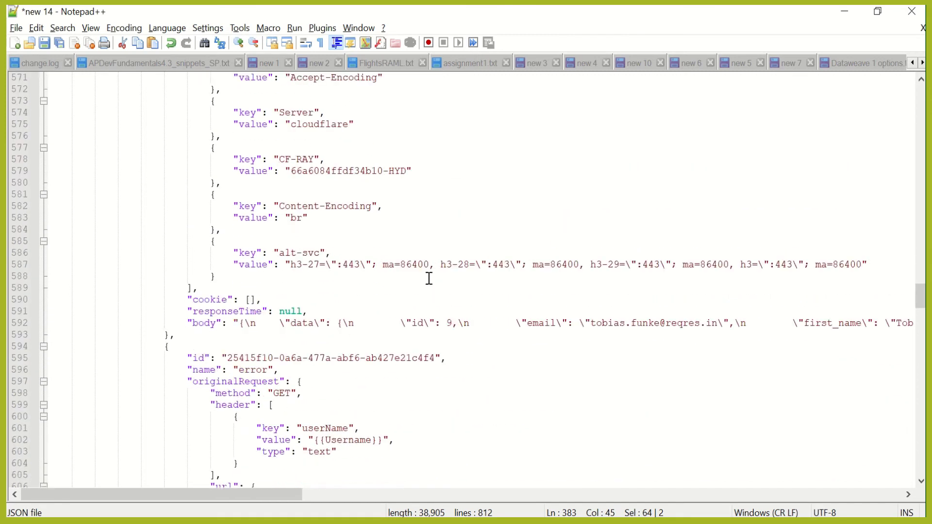
pyautogui.doubleClick(255, 371)
pyautogui.scroll(-5, 441, 347)
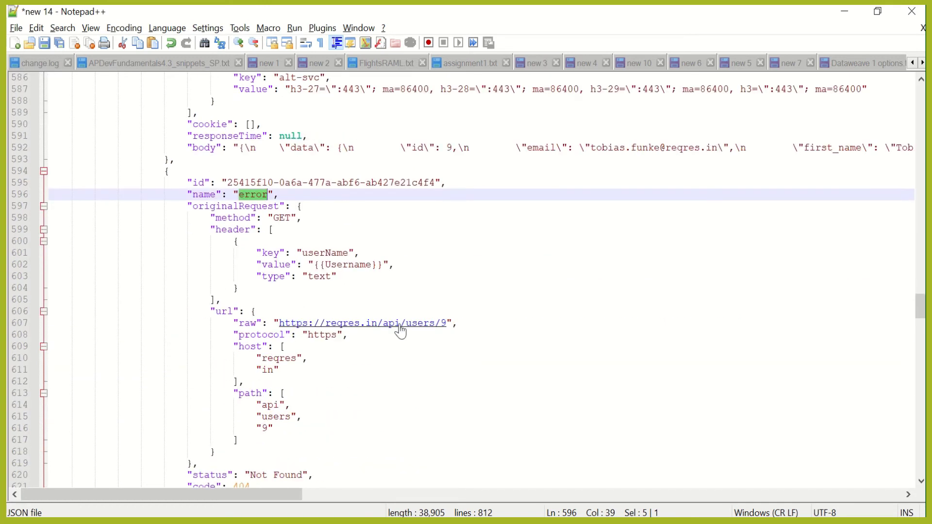
# Highlight the id key and its value in the "error" example and check that example's status and code.
pyautogui.doubleClick(200, 182)
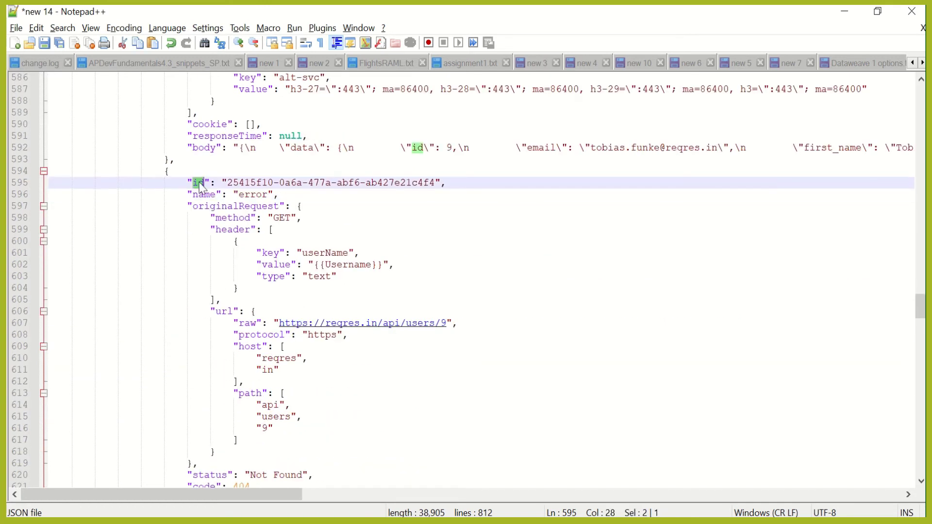
pyautogui.click(436, 184)
pyautogui.moveTo(436, 183); pyautogui.dragTo(230, 183)
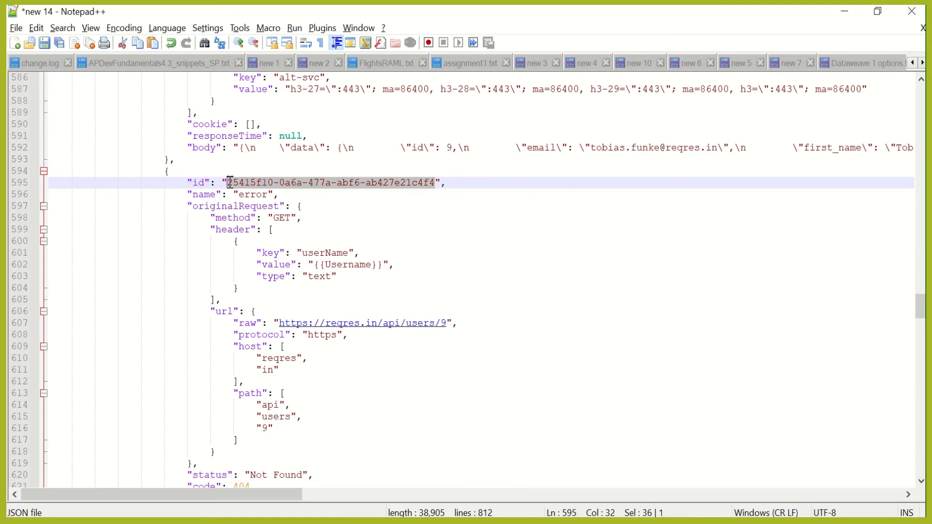
pyautogui.scroll(-6, 500, 280)
pyautogui.scroll(5, 504, 280)
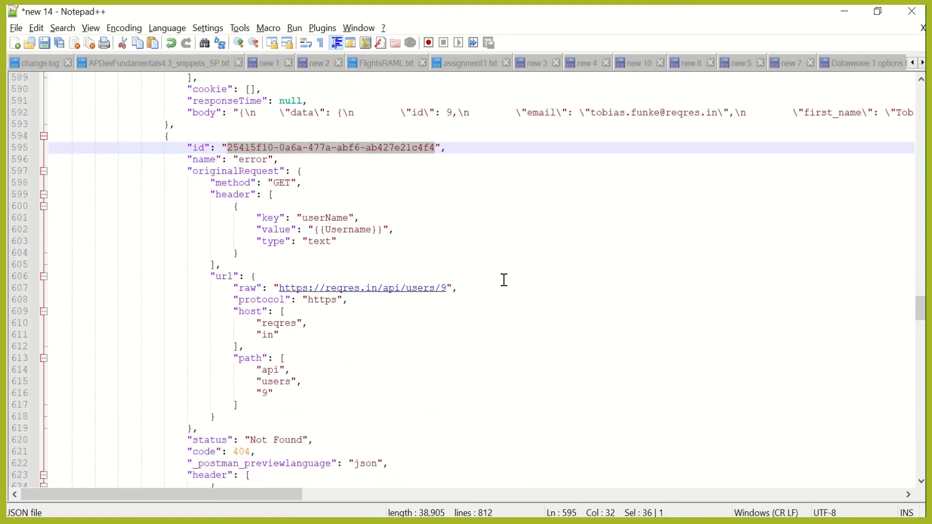
# Return to the start of GET user's response array and collapse each of its four saved example blocks.
pyautogui.scroll(20, 504, 280)
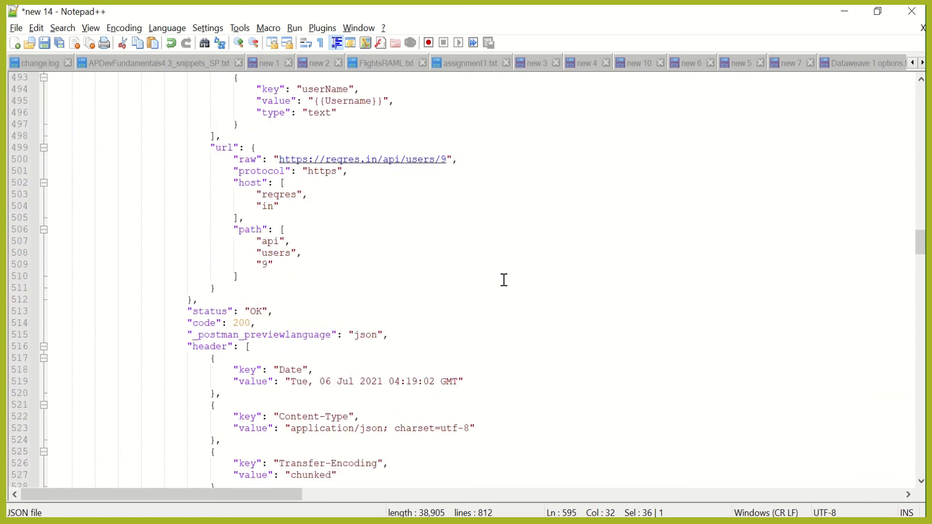
pyautogui.scroll(6, 504, 280)
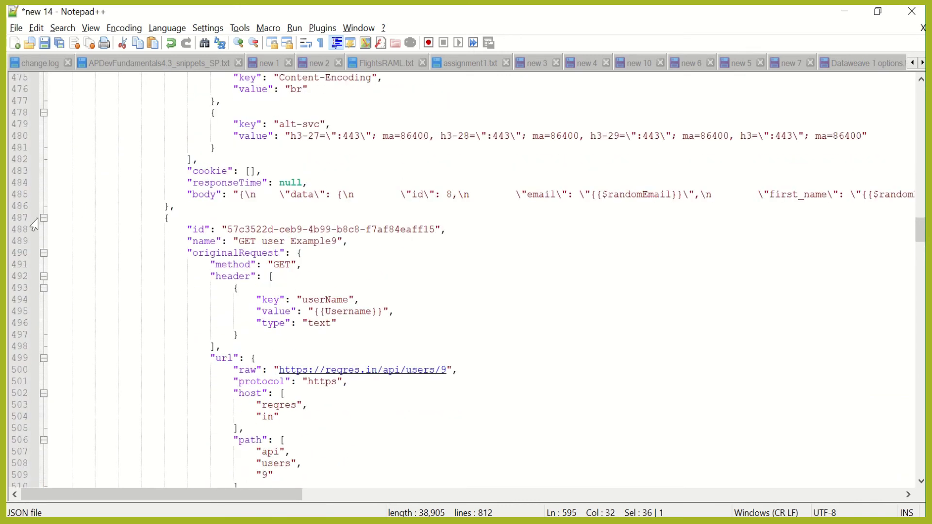
pyautogui.scroll(20, 76, 218)
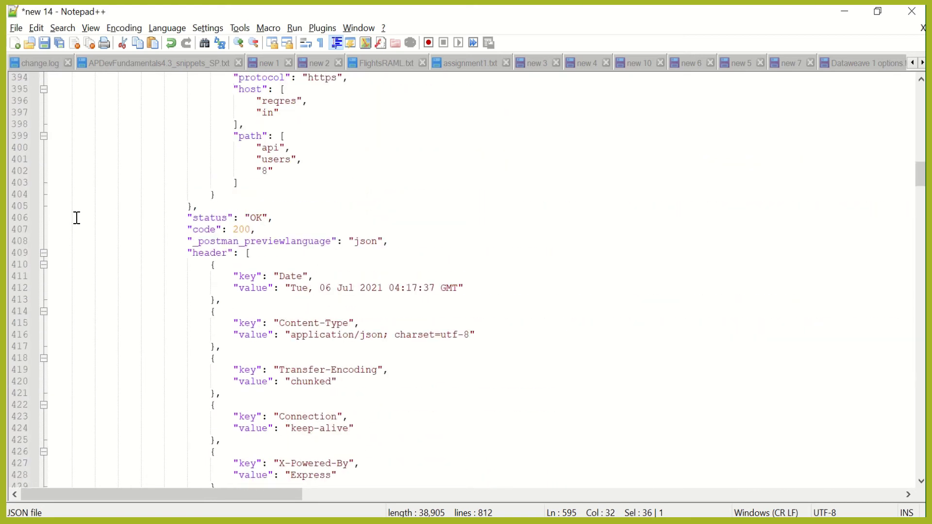
pyautogui.scroll(9, 76, 218)
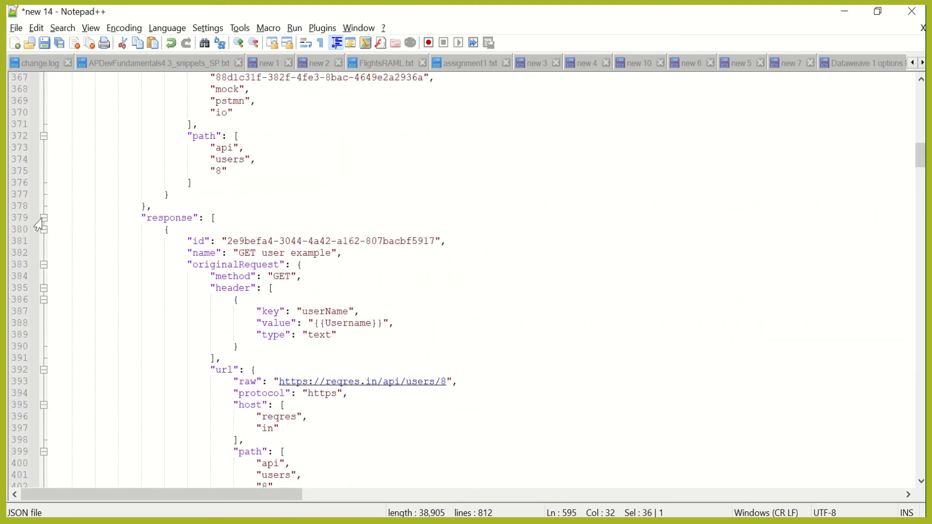
pyautogui.click(37, 219)
pyautogui.click(37, 219)
pyautogui.click(44, 229)
pyautogui.click(43, 241)
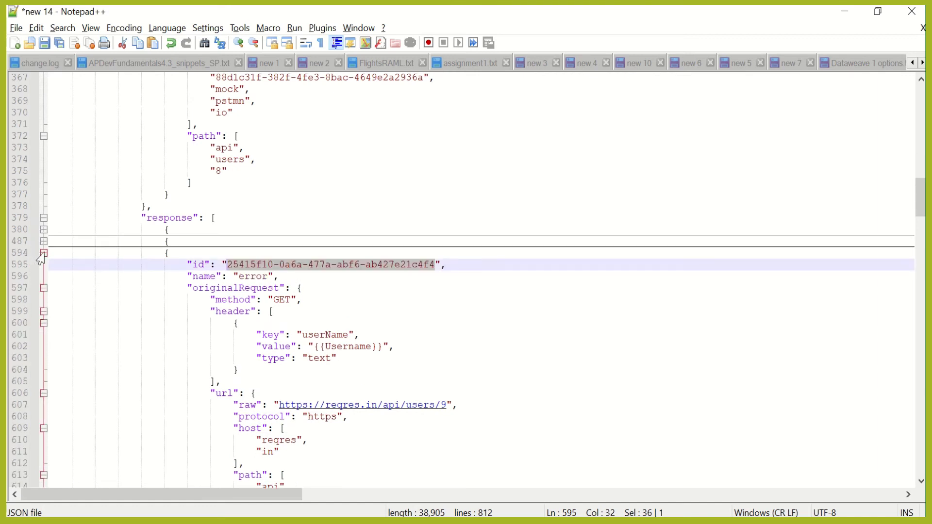
pyautogui.click(43, 253)
pyautogui.click(44, 264)
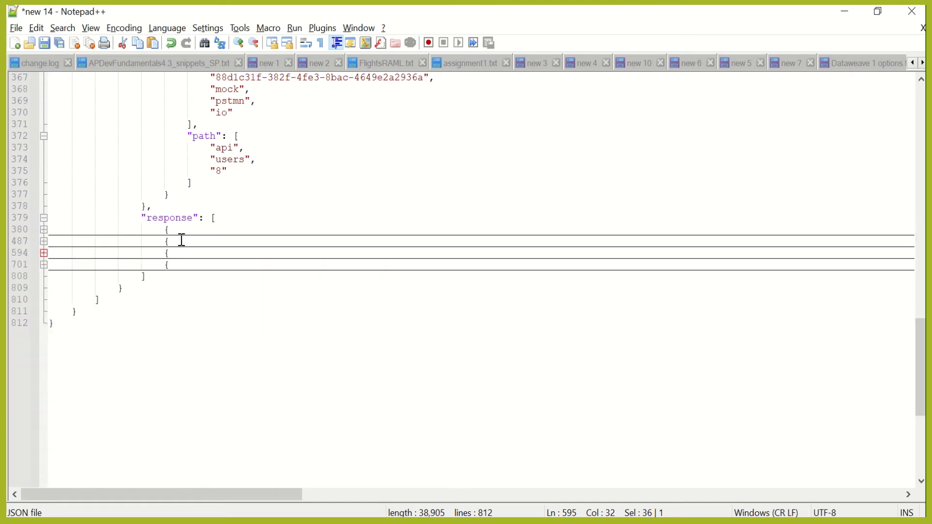
# Expand the first saved example, "GET user example", and copy its id value.
pyautogui.click(43, 230)
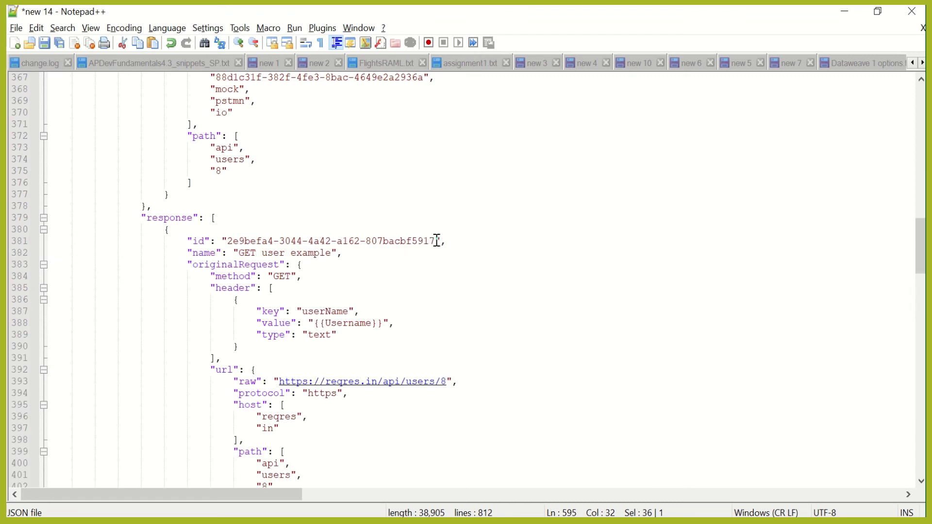
pyautogui.moveTo(434, 241); pyautogui.dragTo(228, 240)
pyautogui.hotkey('ctrl', 'c')
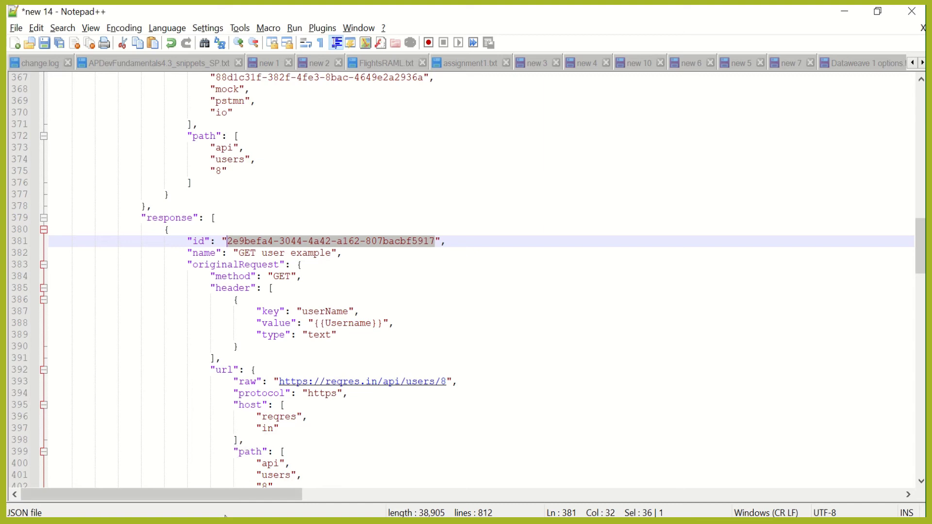
# Switch to Postman, open the GET user request, add an x-mock-response-id header with the copied id 2e9befa4-3044-4a42-a162-807bacbf5917, and send the request.
pyautogui.hotkey('alt', 'Tab')
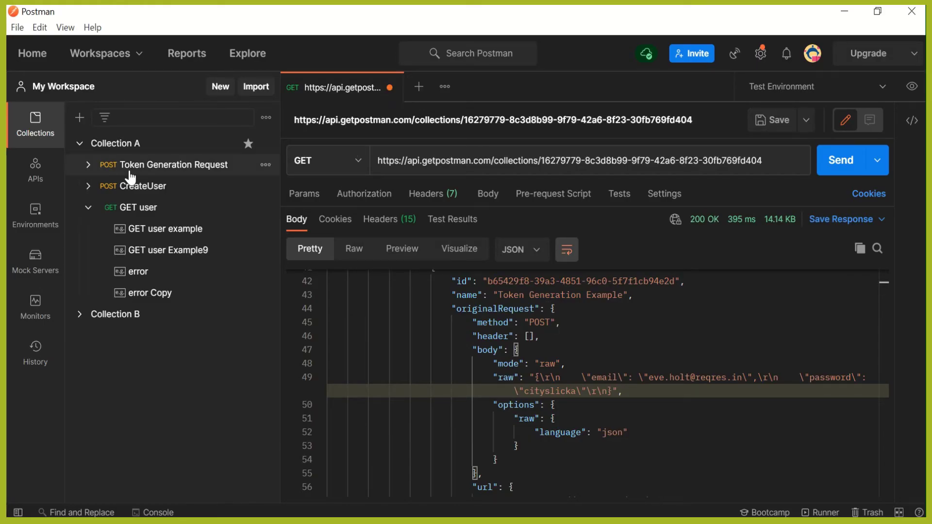
pyautogui.click(154, 212)
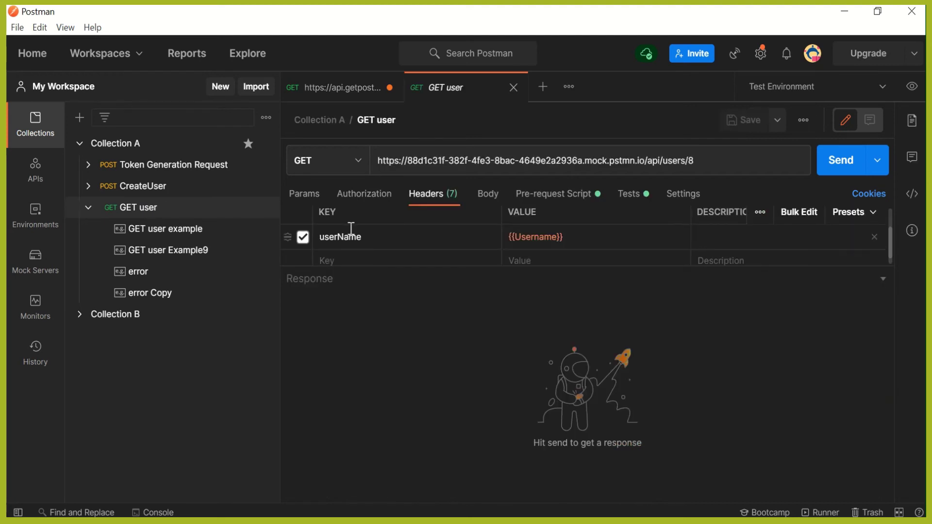
pyautogui.click(338, 258)
pyautogui.write('x-')
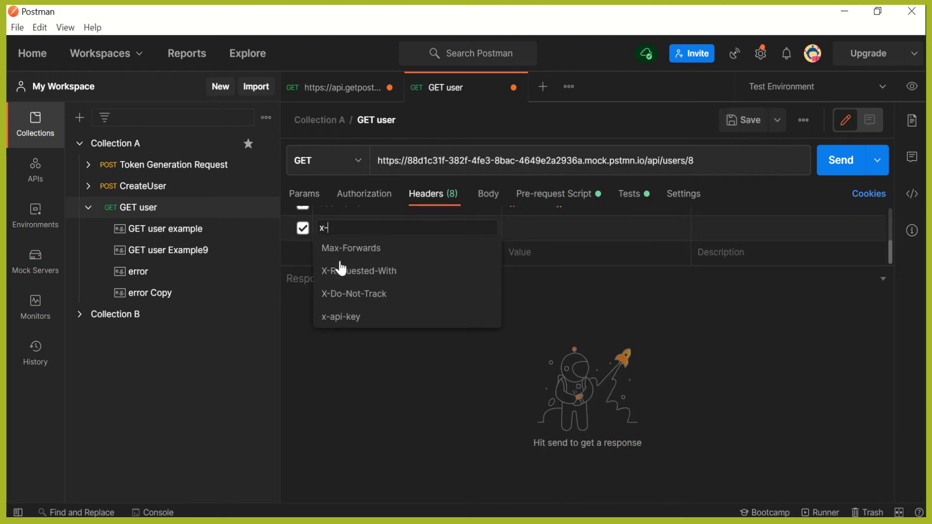
pyautogui.write('mock-')
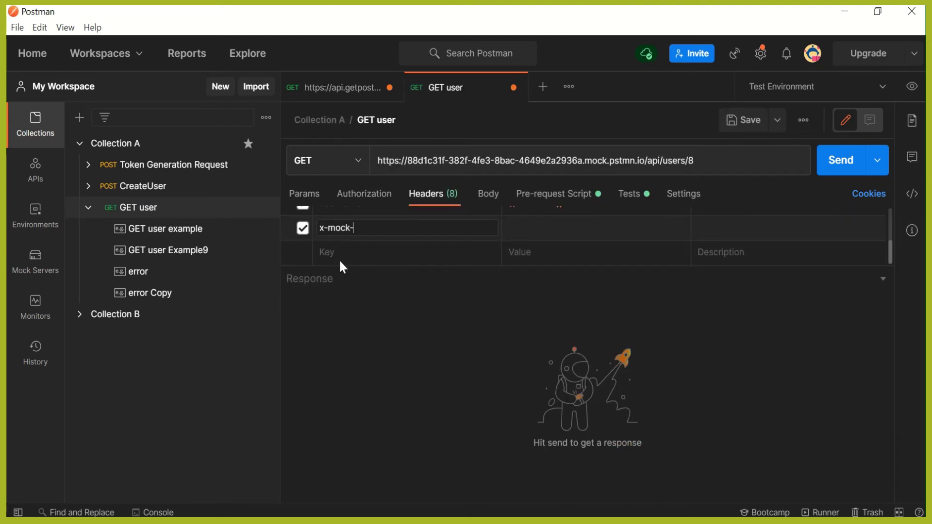
pyautogui.write('response-id')
pyautogui.click(562, 232)
pyautogui.hotkey('ctrl', 'v')
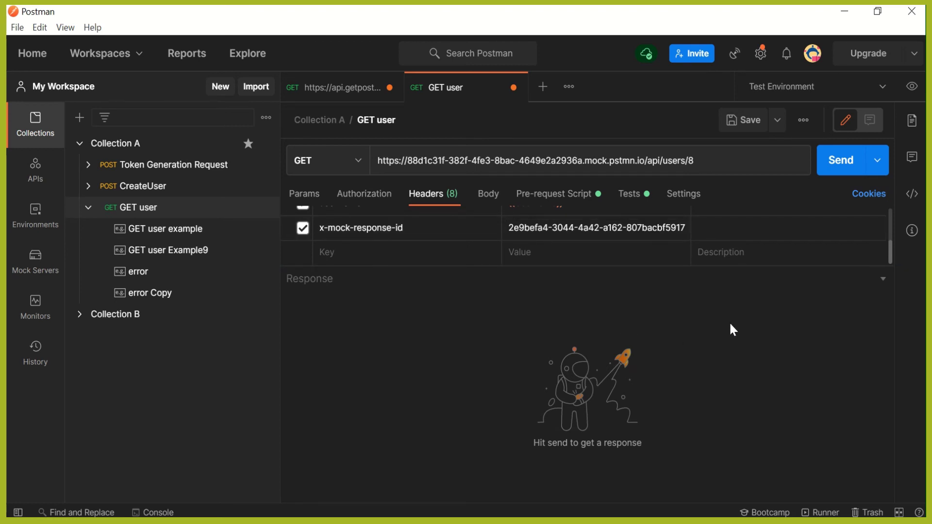
pyautogui.click(845, 165)
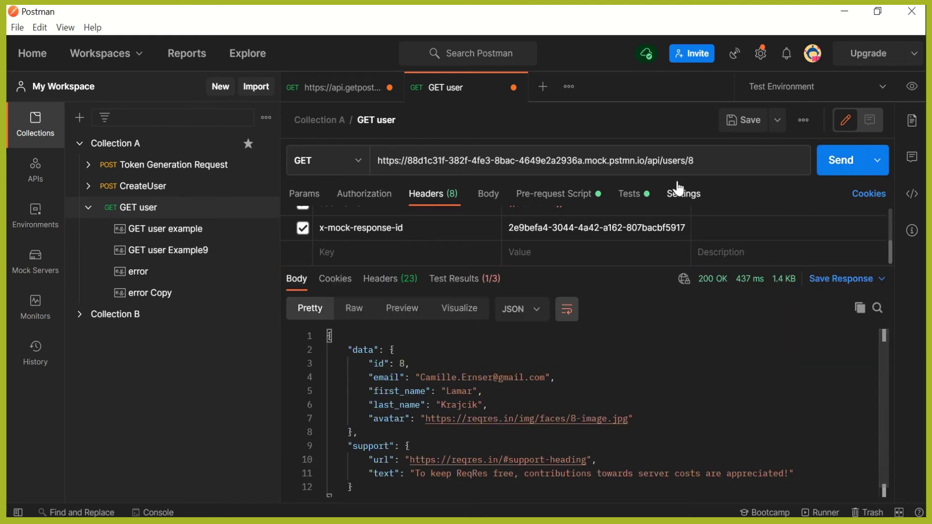
# Change the user number at the end of the mock URL to 9, resend the request and highlight the returned id.
pyautogui.doubleClick(691, 161)
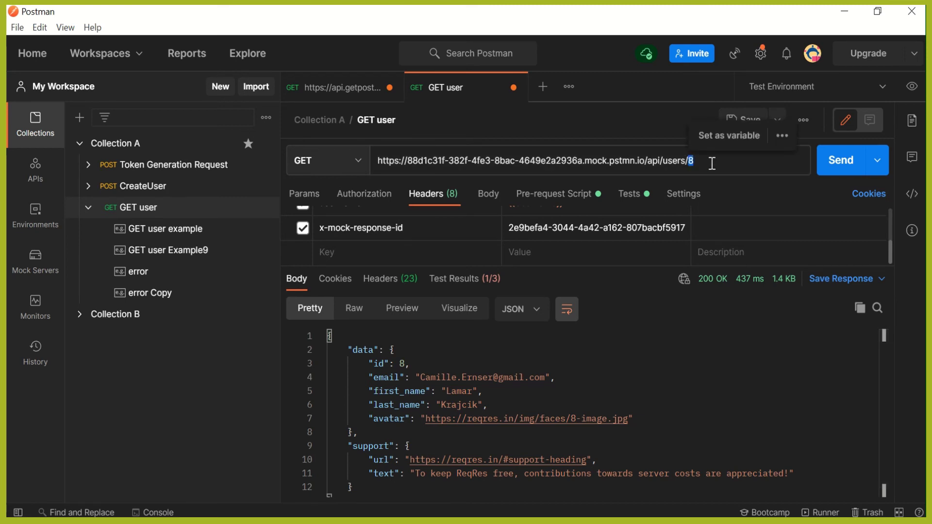
pyautogui.write('9')
pyautogui.click(838, 168)
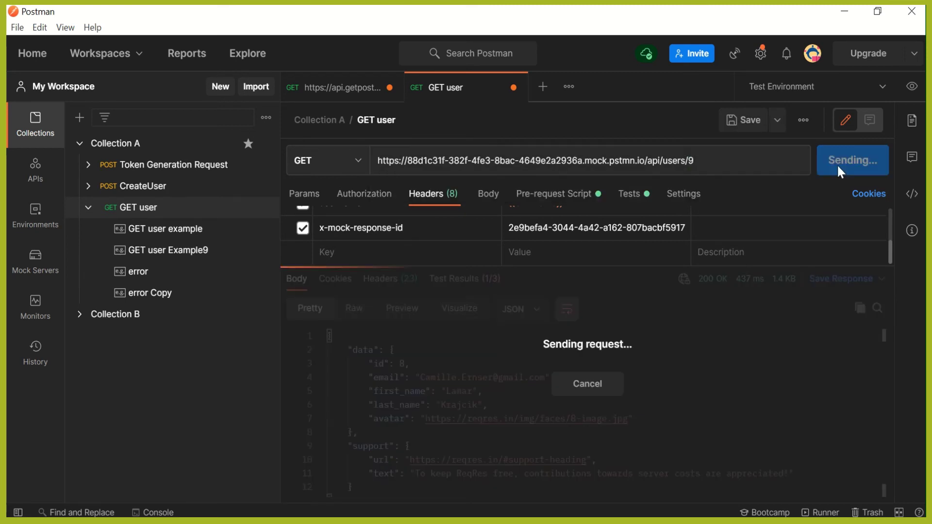
pyautogui.moveTo(409, 364); pyautogui.dragTo(336, 349)
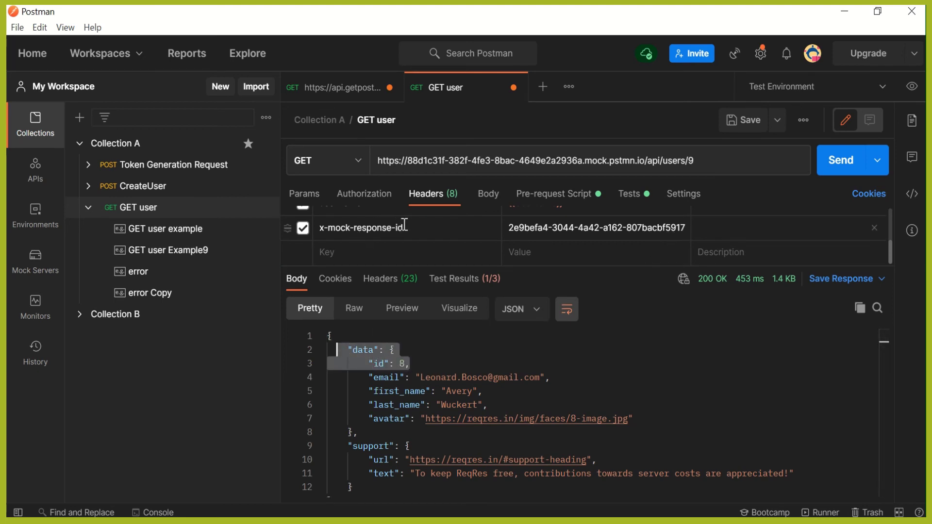
# Set the user number in the mock URL to 13, send the request and compare the returned id with the request headers.
pyautogui.click(715, 156)
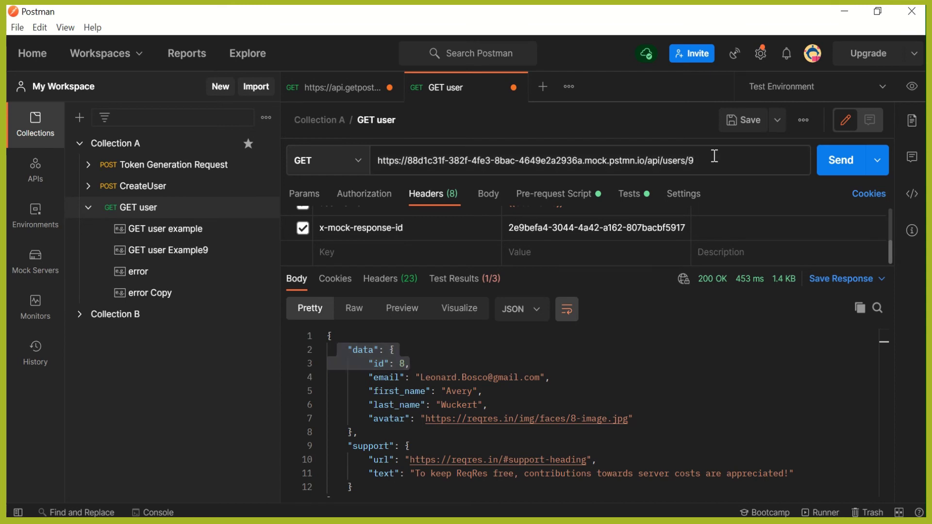
pyautogui.press('BackSpace')
pyautogui.write('13')
pyautogui.click(842, 166)
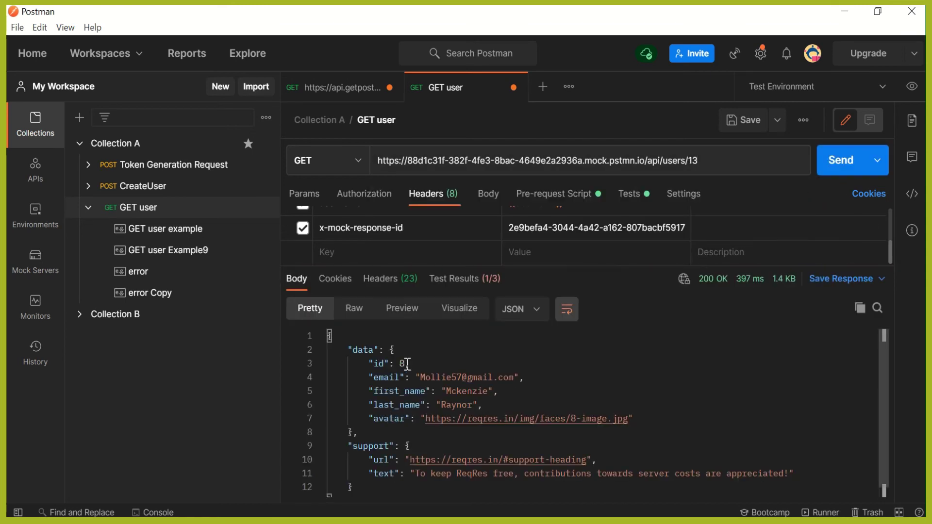
pyautogui.moveTo(406, 365)
pyautogui.mouseDown()
pyautogui.moveTo(384, 368)
pyautogui.moveTo(381, 347)
pyautogui.moveTo(357, 340)
pyautogui.moveTo(398, 348)
pyautogui.mouseUp()
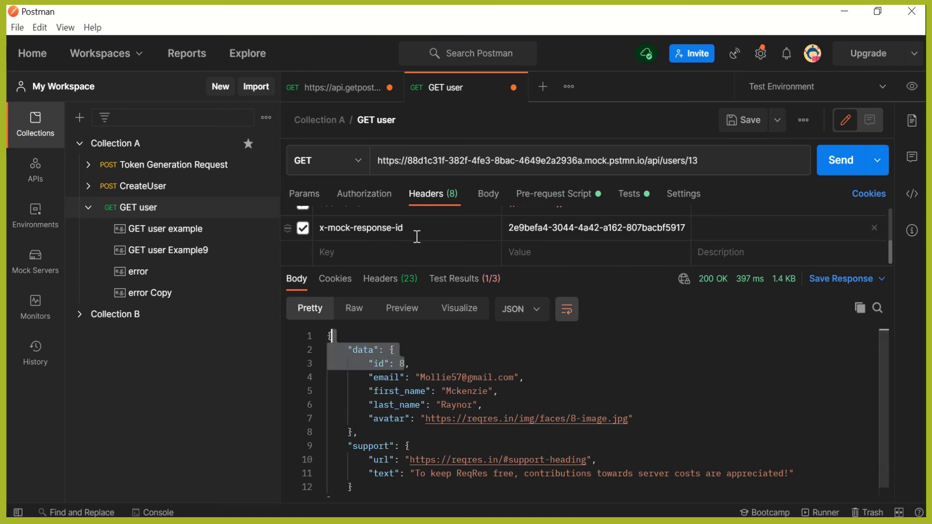
pyautogui.scroll(5, 416, 235)
pyautogui.scroll(-5, 414, 251)
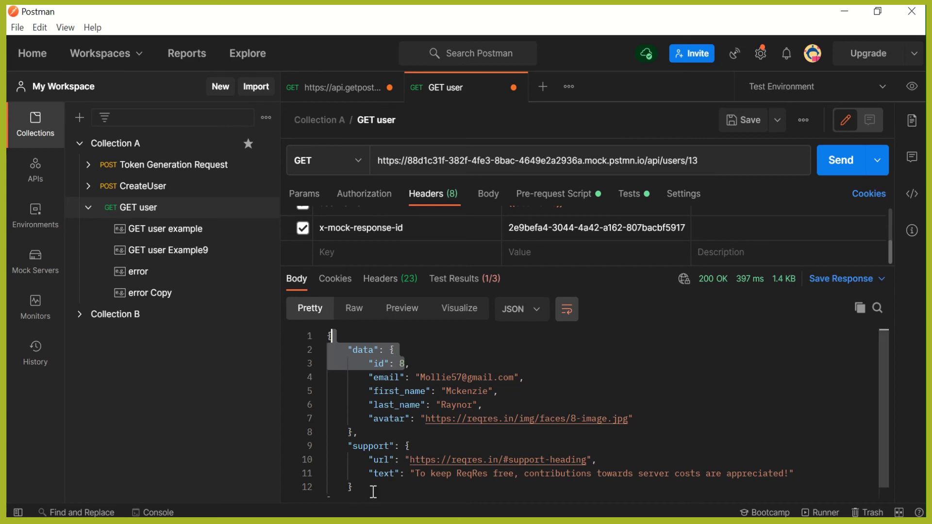
# Switch to Notepad++, collapse the first saved example, copy the id of "GET user Example9" and highlight that example's name.
pyautogui.hotkey('alt', 'Tab')
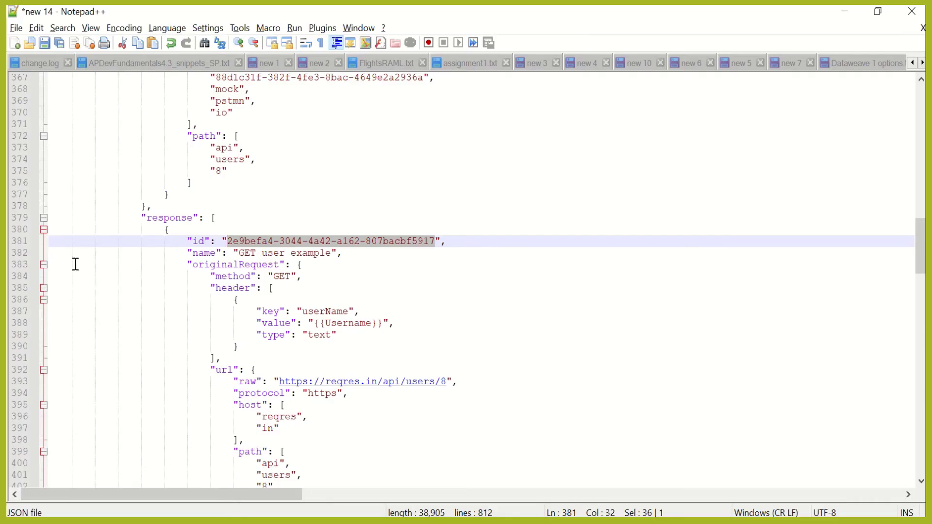
pyautogui.click(43, 219)
pyautogui.click(43, 219)
pyautogui.keyDown('ctrl'); pyautogui.click(42, 230); pyautogui.keyUp('ctrl')
pyautogui.click(43, 241)
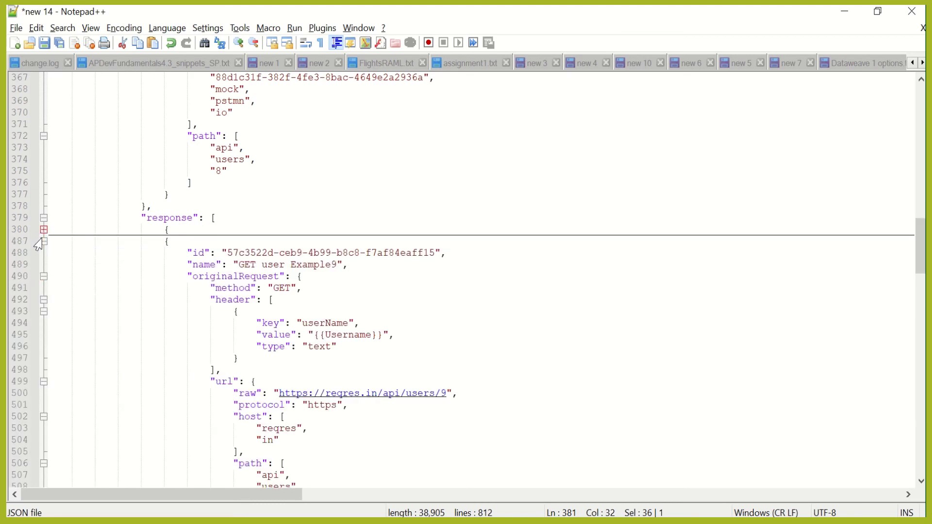
pyautogui.moveTo(434, 252); pyautogui.dragTo(227, 253)
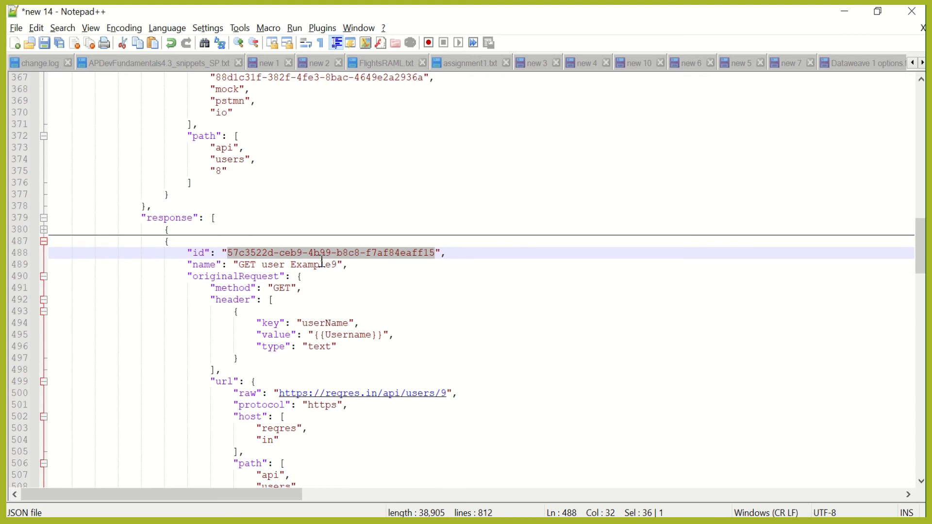
pyautogui.moveTo(337, 265); pyautogui.dragTo(244, 260)
# Back in Postman, replace the x-mock-response-id value with the copied 57c3522d-ceb9-4b99-b8c8-f7af84eaff15 and send the request.
pyautogui.hotkey('alt', 'Tab')
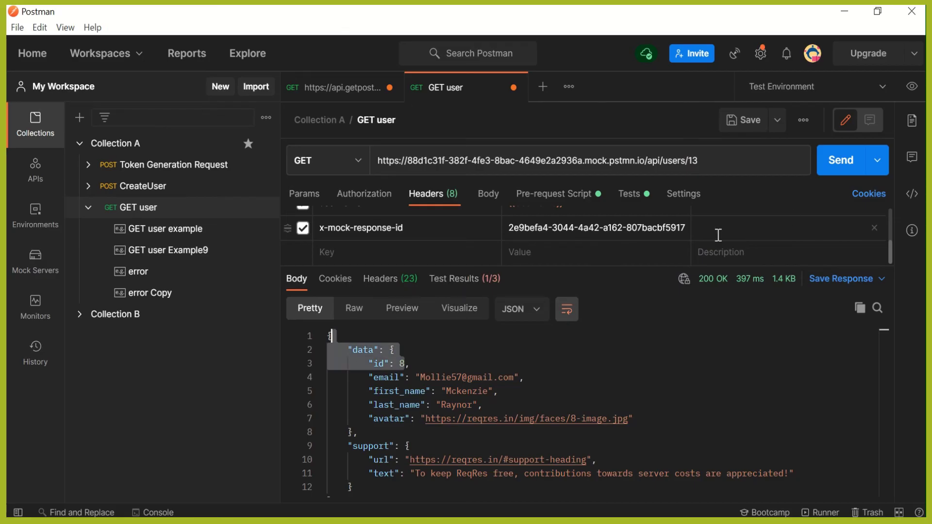
pyautogui.click(680, 230)
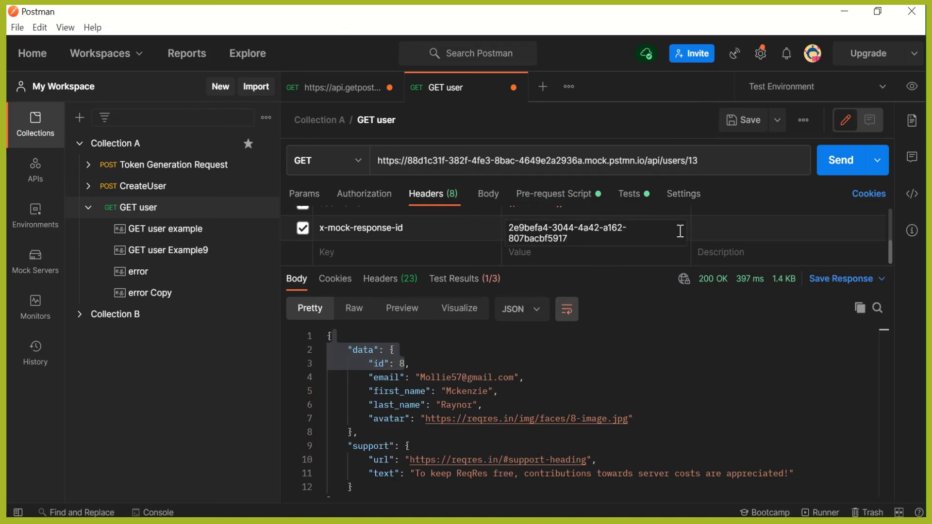
pyautogui.hotkey('ctrl', 'a')
pyautogui.hotkey('ctrl', 'v')
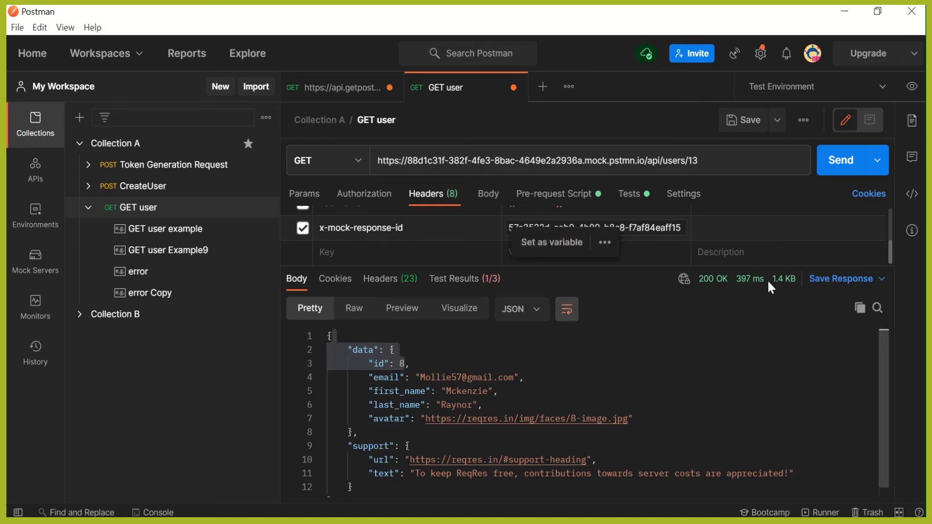
pyautogui.click(835, 161)
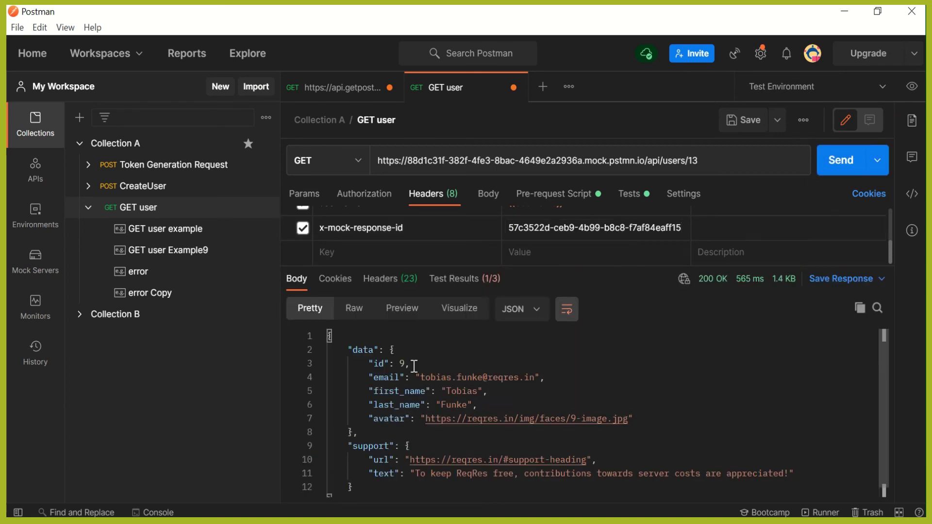
# Set the user number in the mock URL to 8, resend the request and enlarge the request headers area.
pyautogui.moveTo(687, 160); pyautogui.dragTo(706, 160)
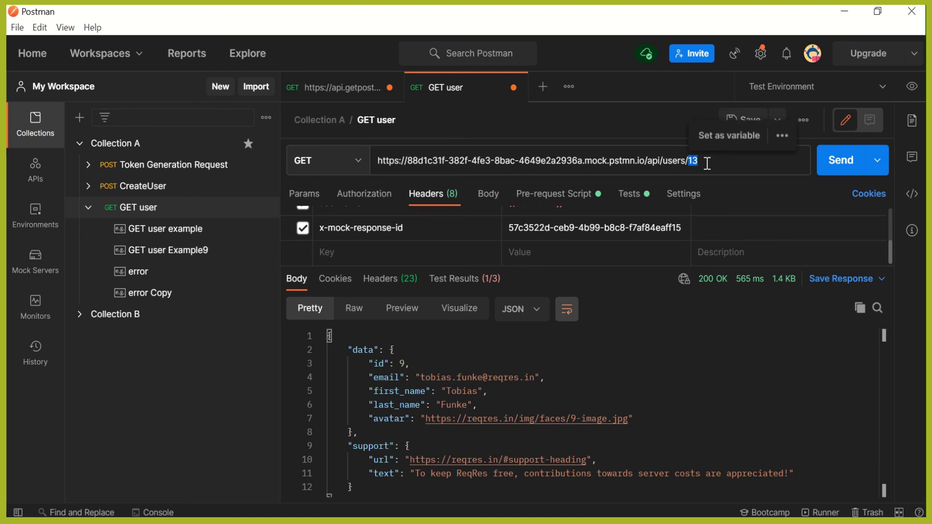
pyautogui.write('8')
pyautogui.click(835, 159)
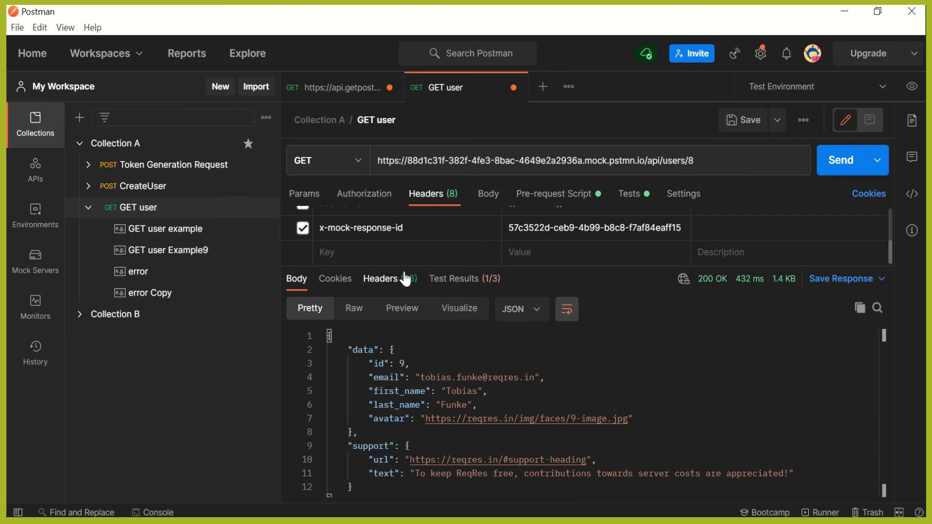
pyautogui.moveTo(461, 267); pyautogui.dragTo(436, 285)
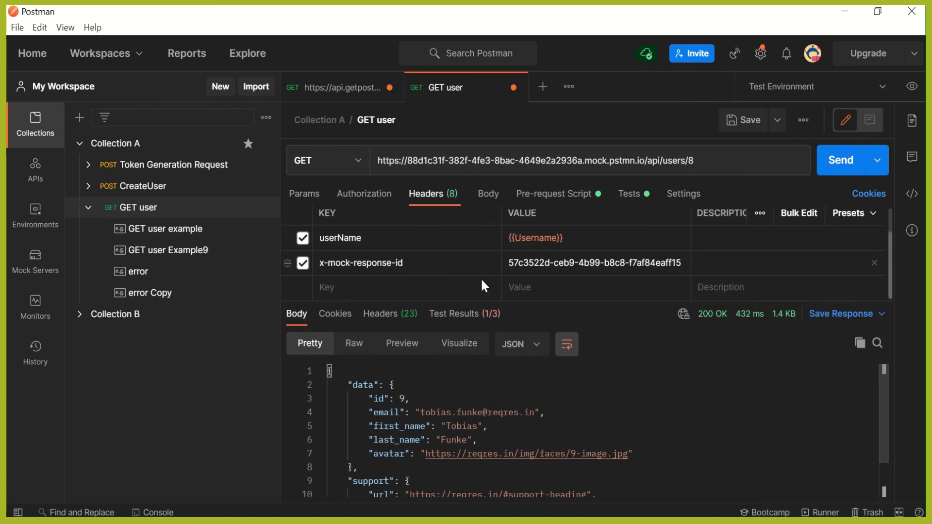